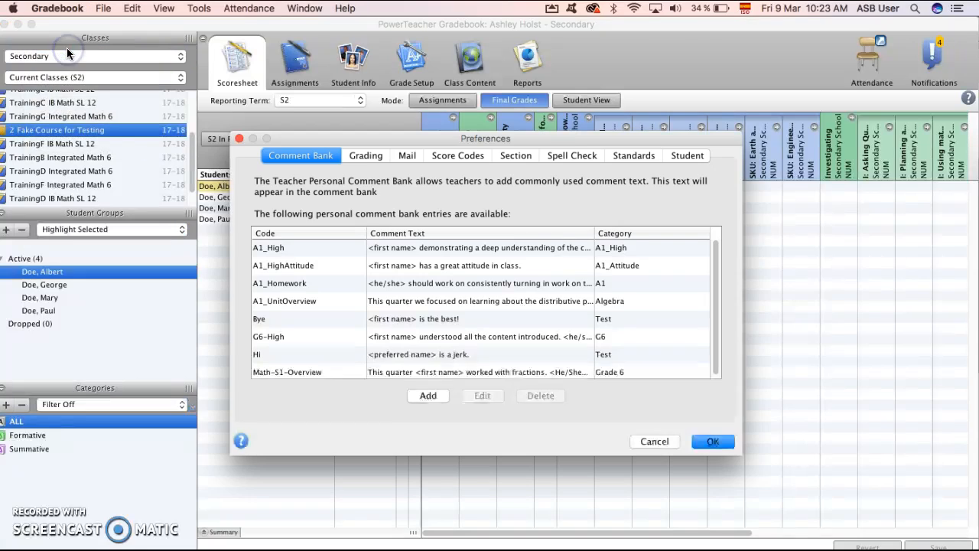
Delete the A1_High and A1_HighAttitude entries from the personal comment bank.
left_click(473, 248)
left_click(540, 395)
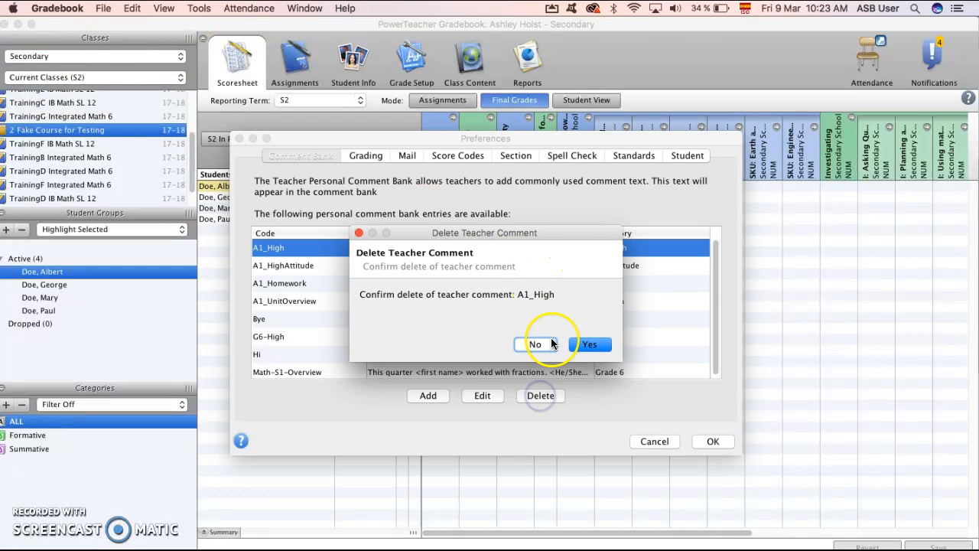
left_click(589, 344)
left_click(575, 248)
left_click(549, 396)
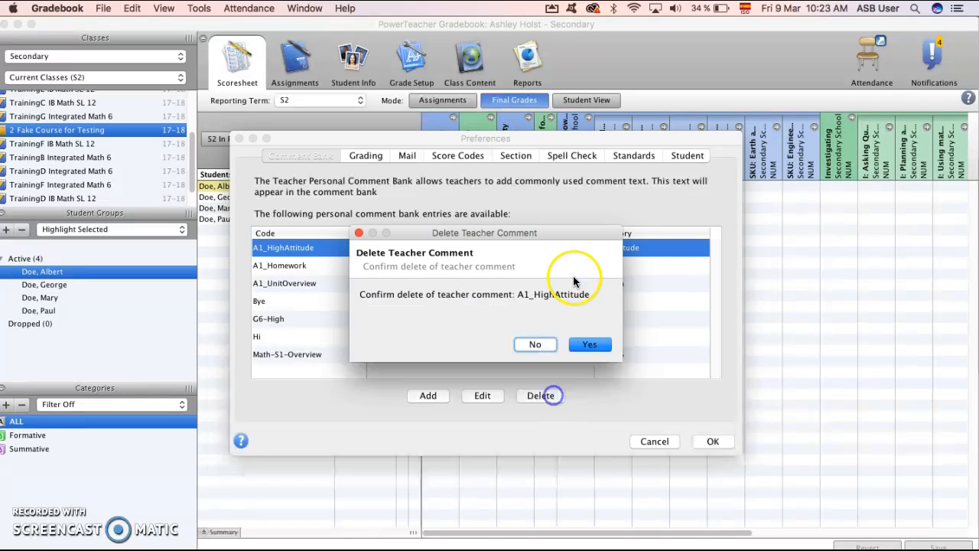
left_click(589, 344)
Delete the A1_Homework and A1_UnitOverview entries from the personal comment bank.
left_click(588, 248)
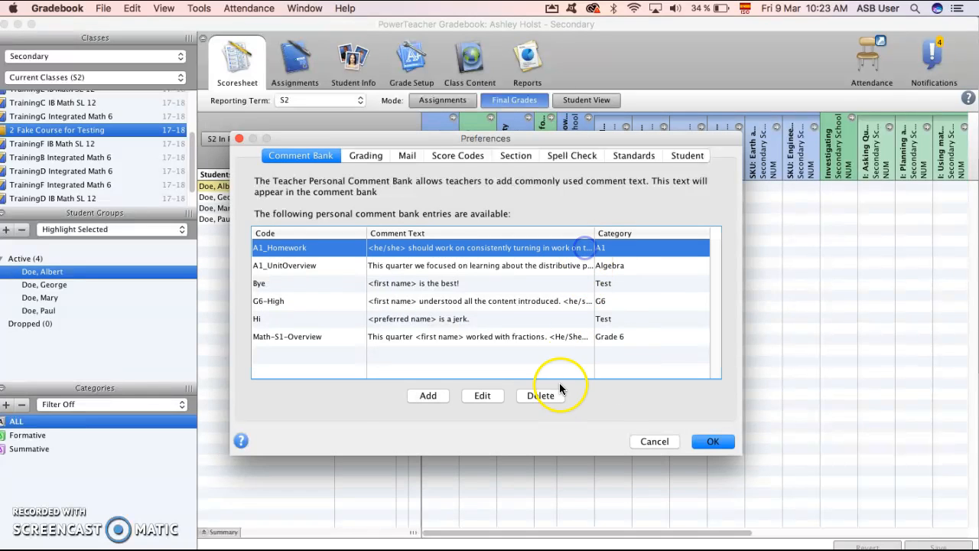
left_click(552, 395)
left_click(586, 344)
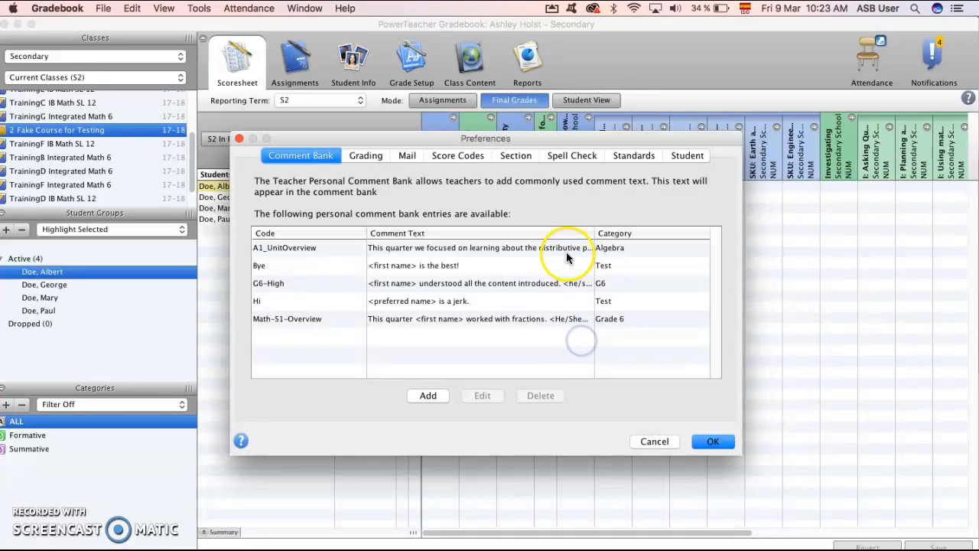
left_click(566, 251)
left_click(545, 393)
left_click(588, 344)
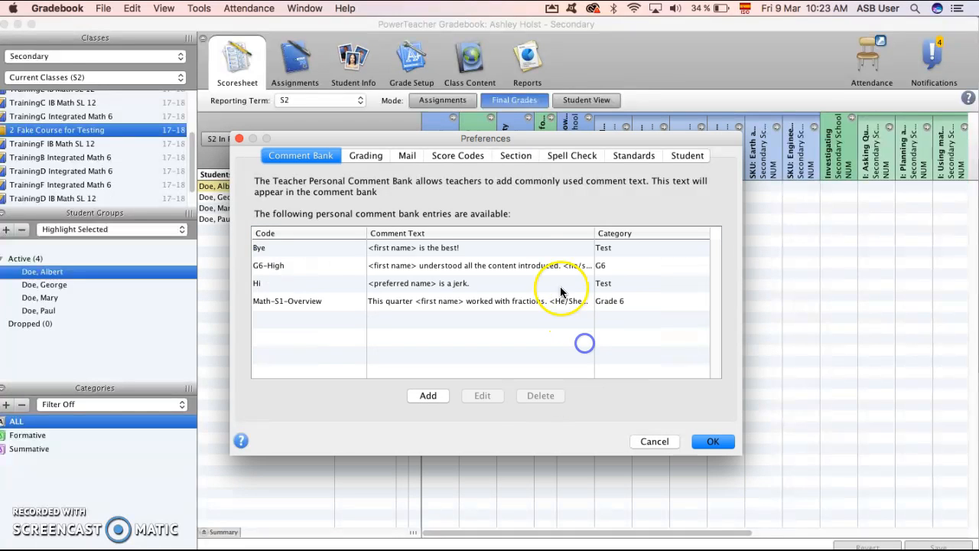
Delete the Bye and G6-High entries from the personal comment bank.
left_click(570, 248)
left_click(544, 394)
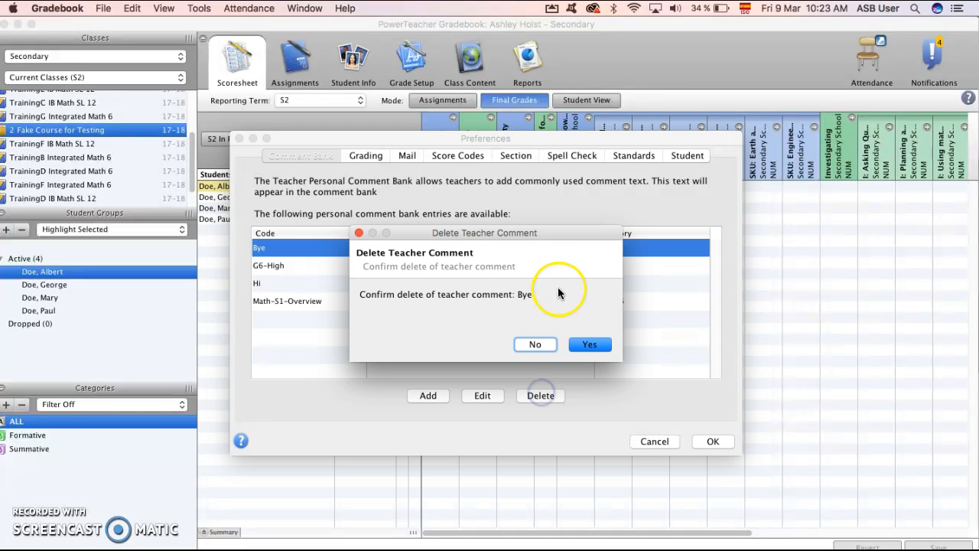
left_click(587, 345)
left_click(575, 249)
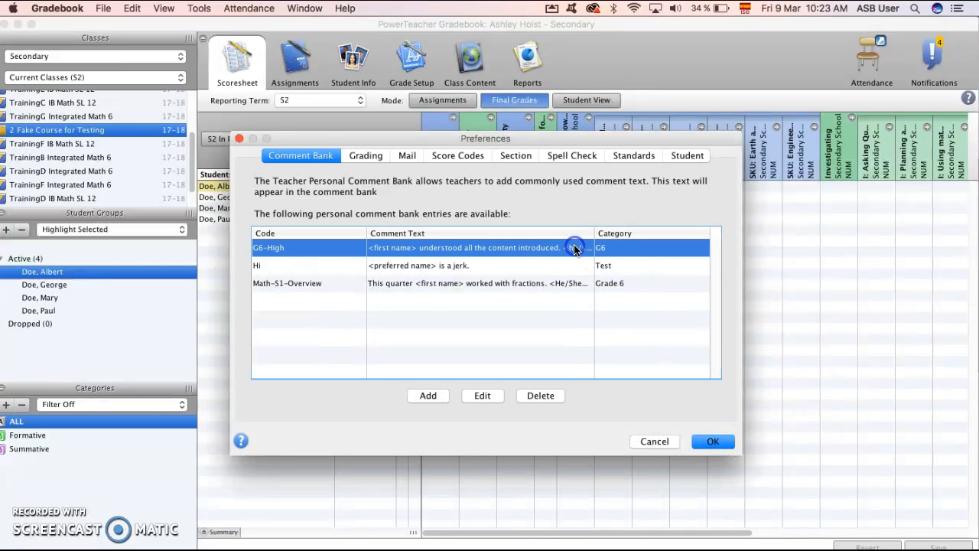
left_click(543, 395)
left_click(584, 344)
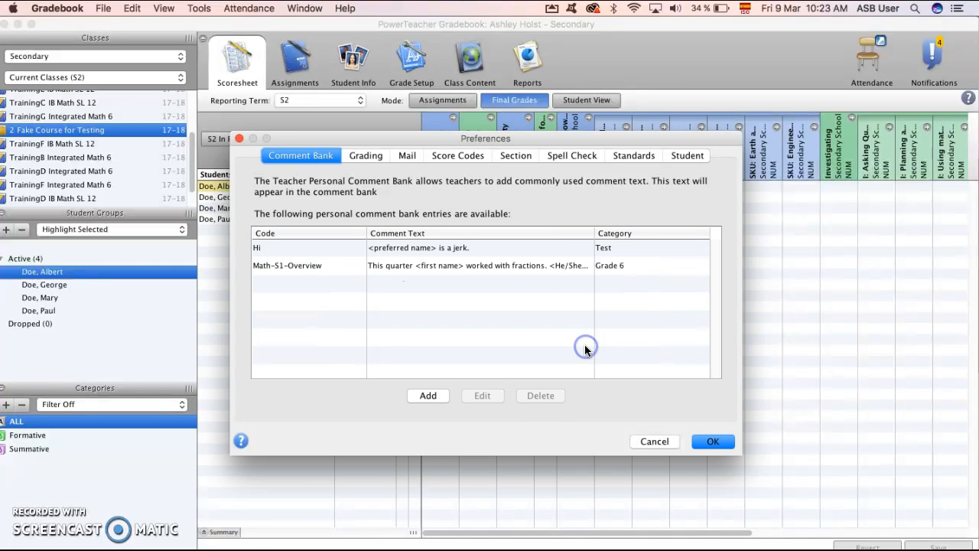
Delete the Hi and Math-S1-Overview entries from the personal comment bank.
left_click(572, 249)
left_click(544, 395)
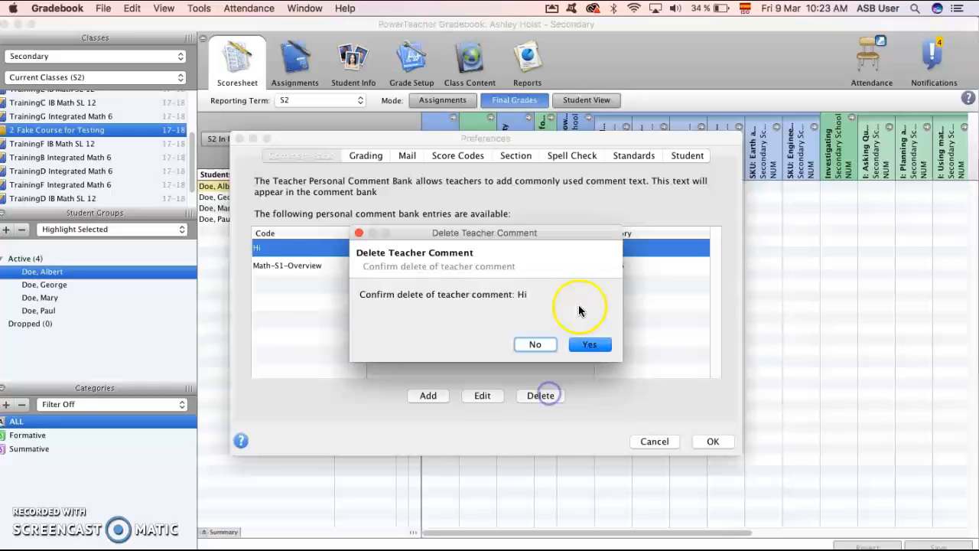
left_click(591, 346)
left_click(594, 251)
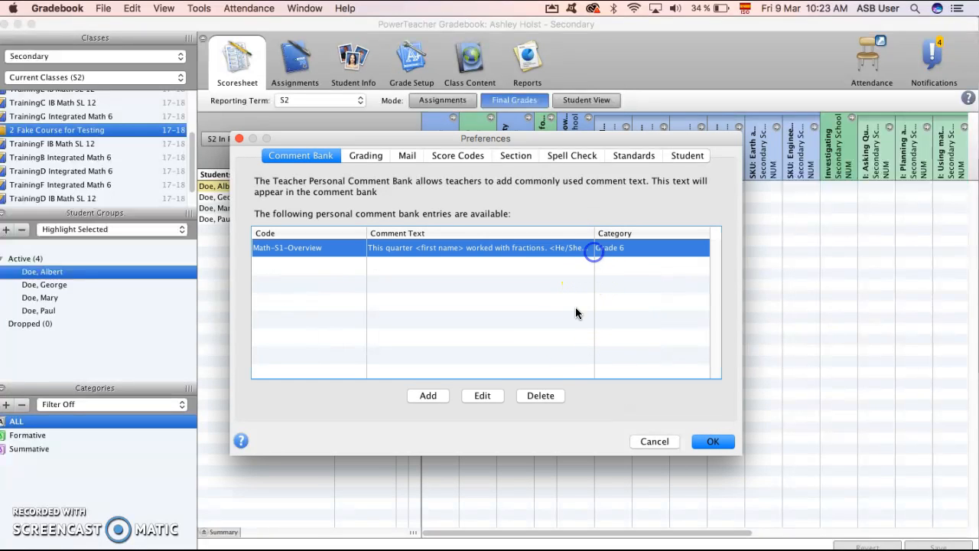
left_click(542, 396)
left_click(590, 346)
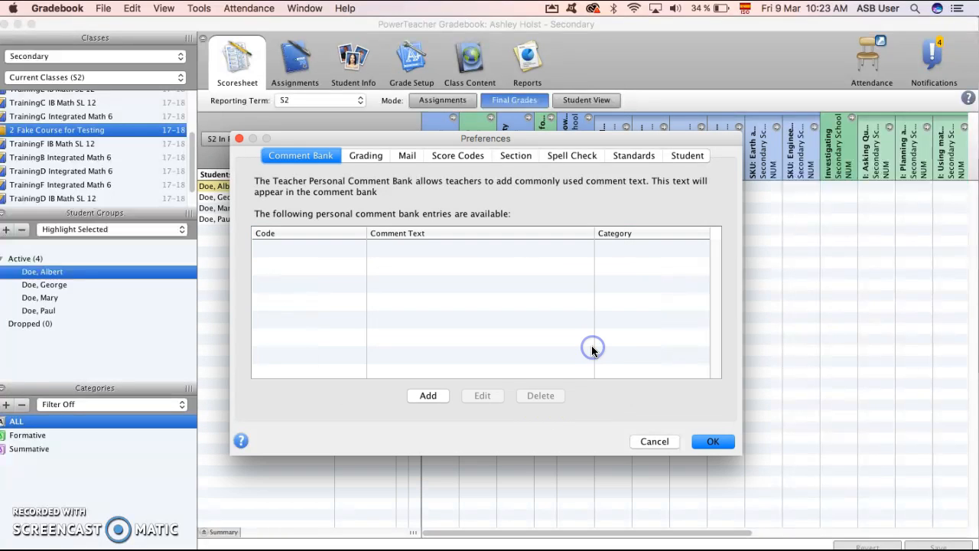
left_click(591, 346)
Start a new teacher comment entry and switch to Chrome to review the Low feedback in the Comments_2018_Q3 document.
left_click(428, 396)
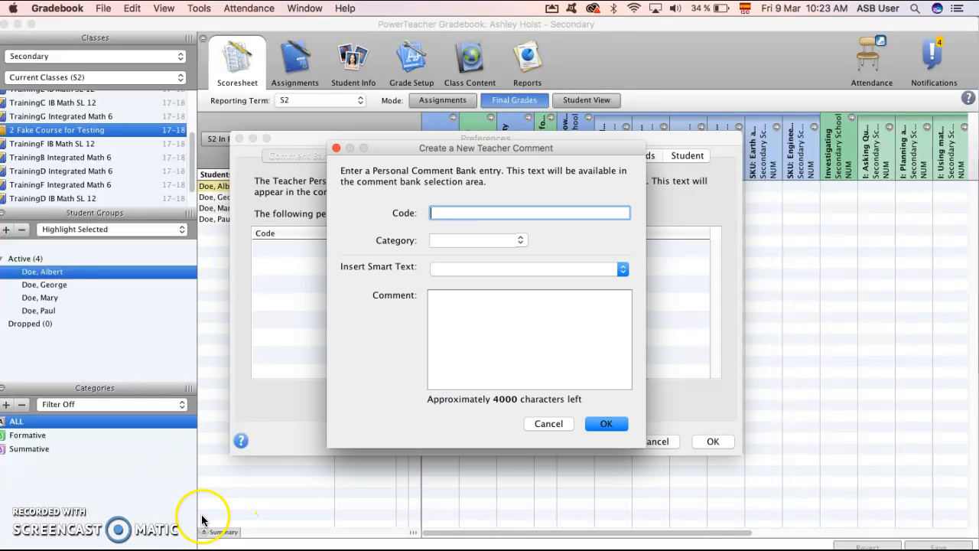
key("super+Tab")
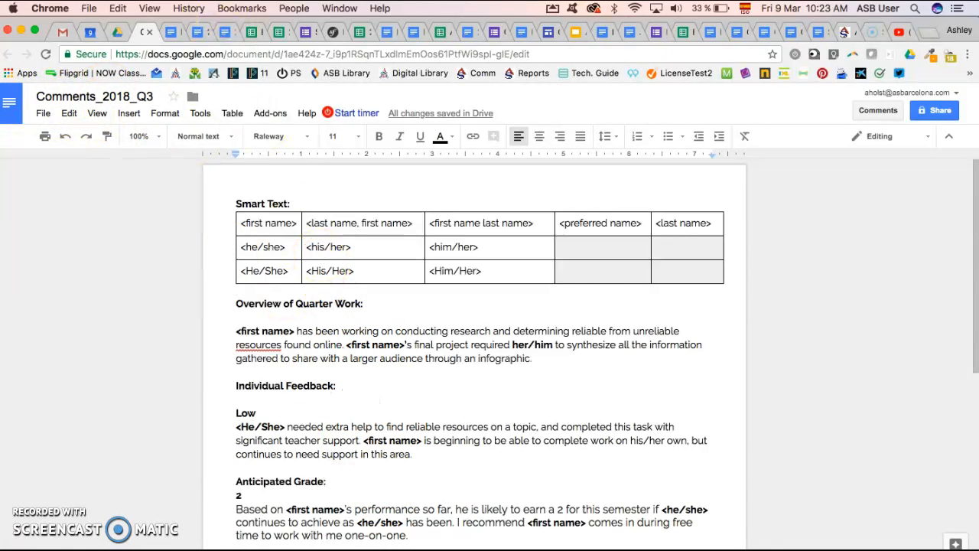
scroll(337, 323, "down", 3)
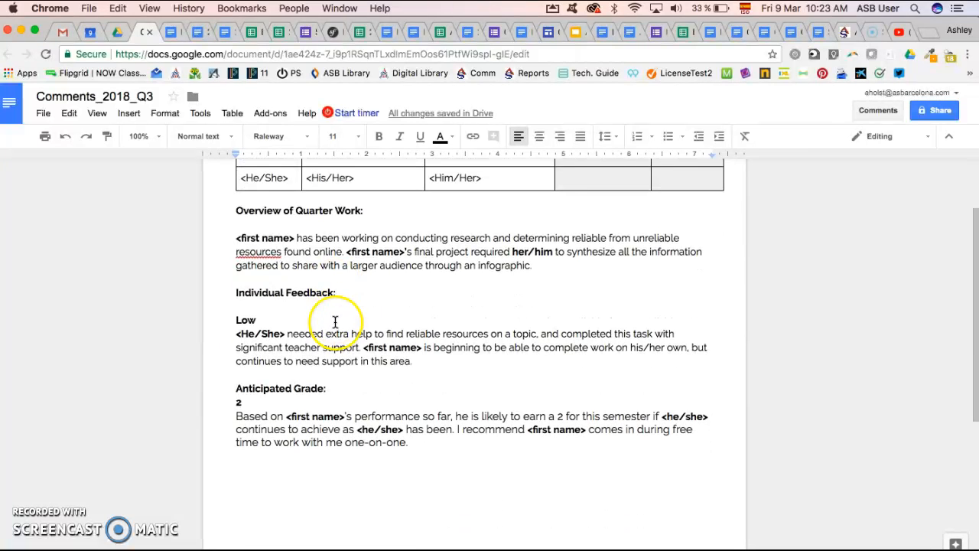
double_click(240, 321)
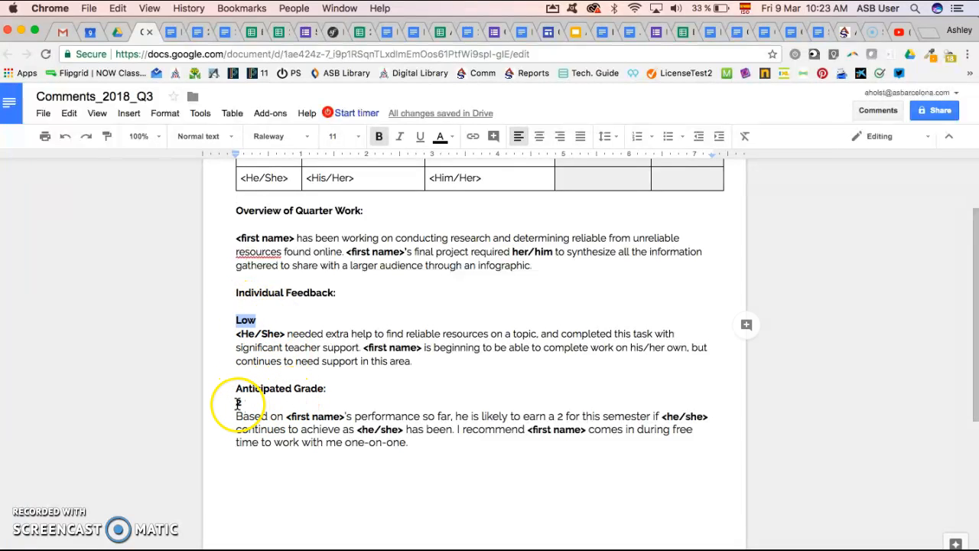
Read the Anticipated Grade and Standard Format guidance in the HS Grading & Reporting guidelines document.
left_click(172, 34)
scroll(332, 352, "up", 1)
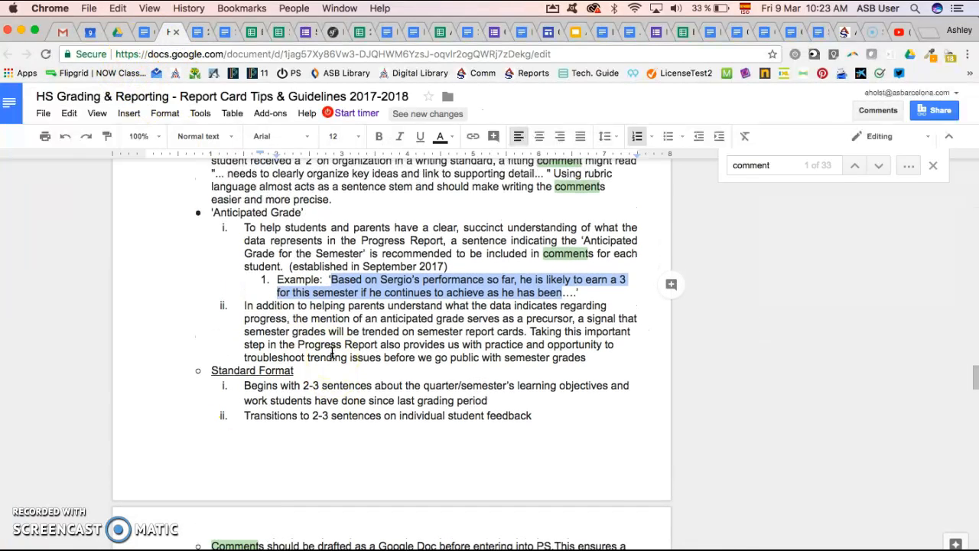
scroll(332, 352, "up", 2)
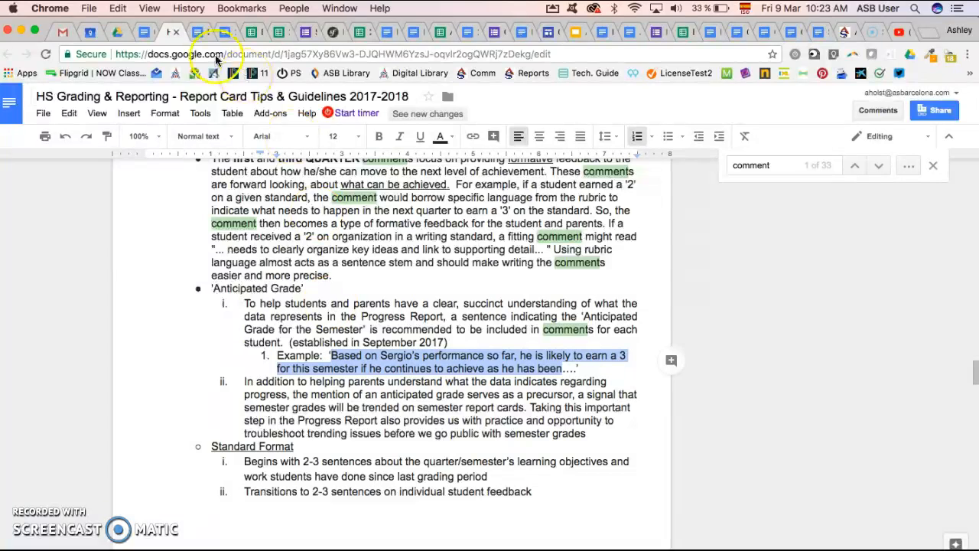
scroll(326, 327, "down", 2)
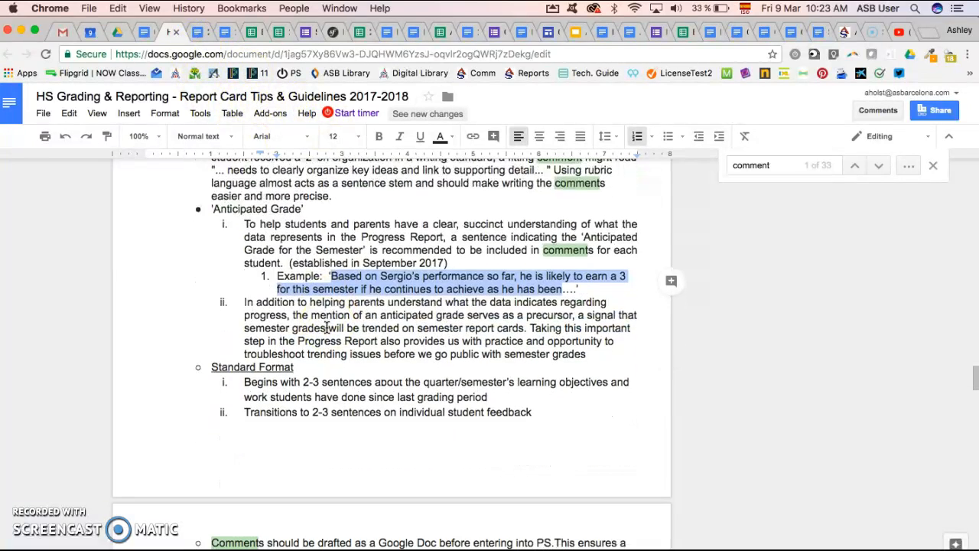
scroll(326, 327, "down", 2)
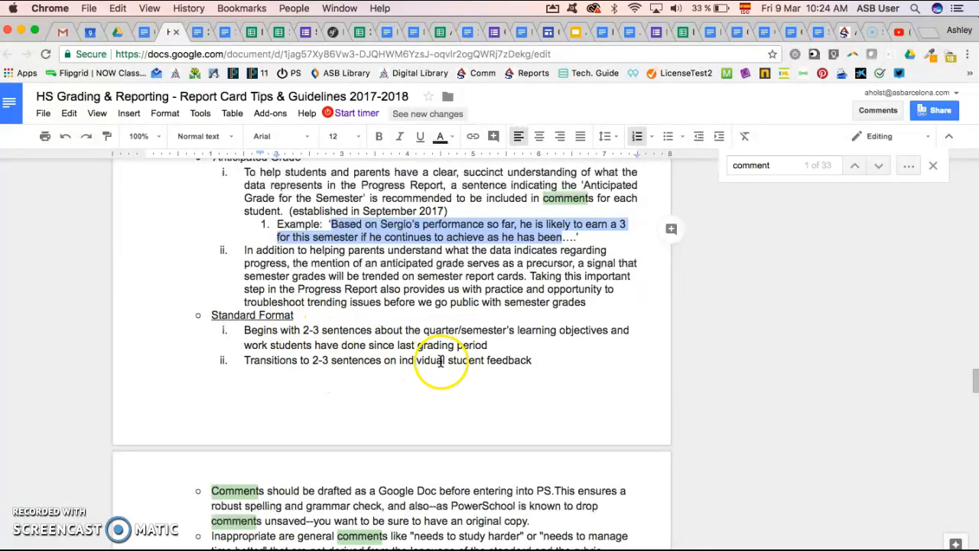
scroll(465, 364, "up", 3)
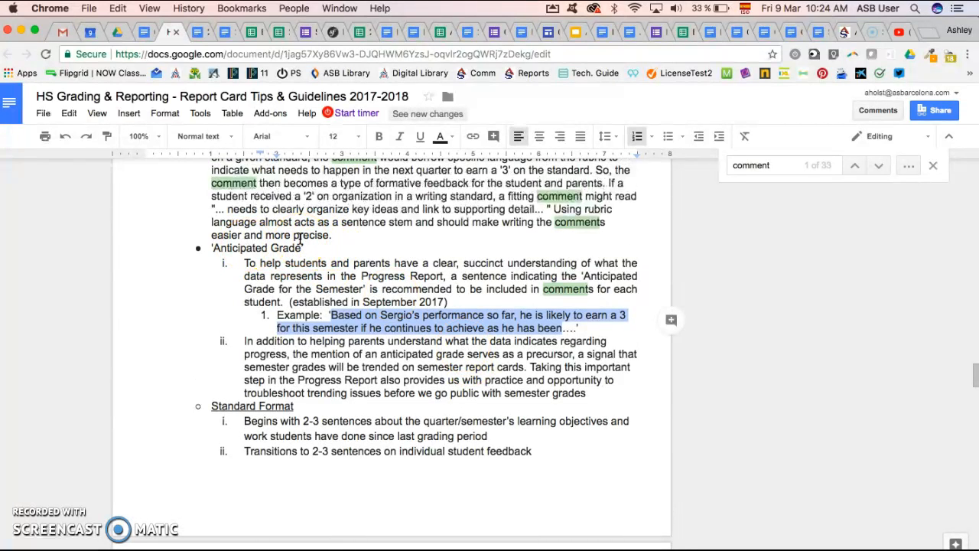
Return to the Comments_2018_Q3 document and examine its Smart Text table and drafted comment sections.
left_click(143, 33)
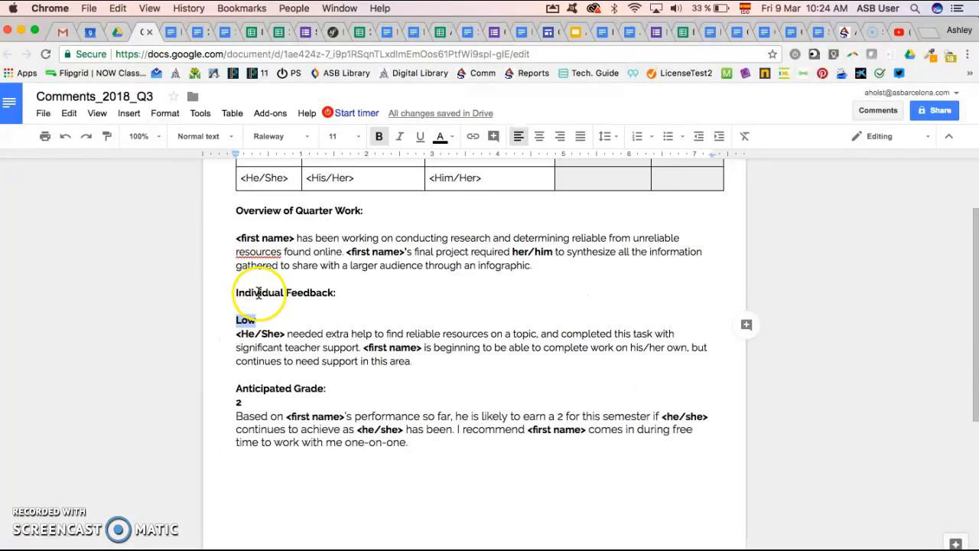
scroll(286, 306, "up", 3)
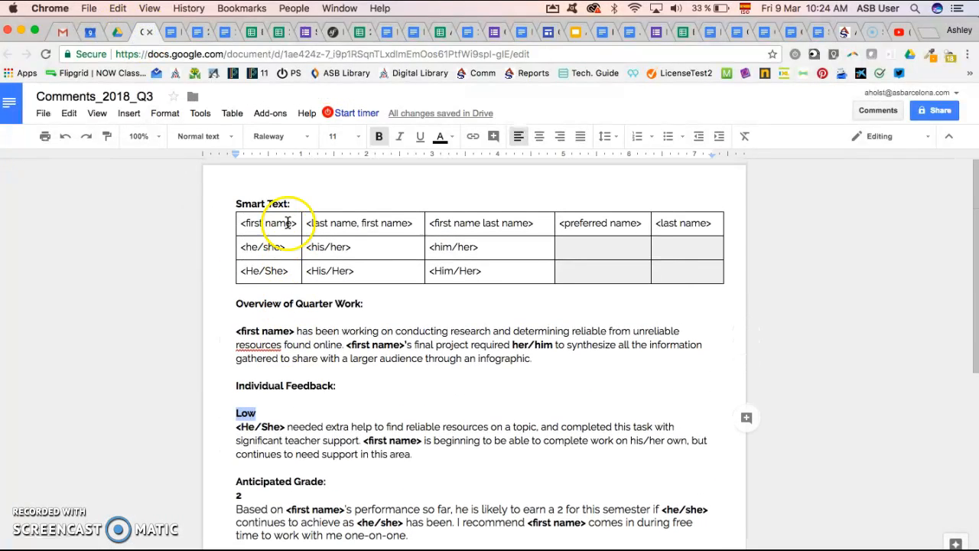
left_click_drag(241, 223, 296, 224)
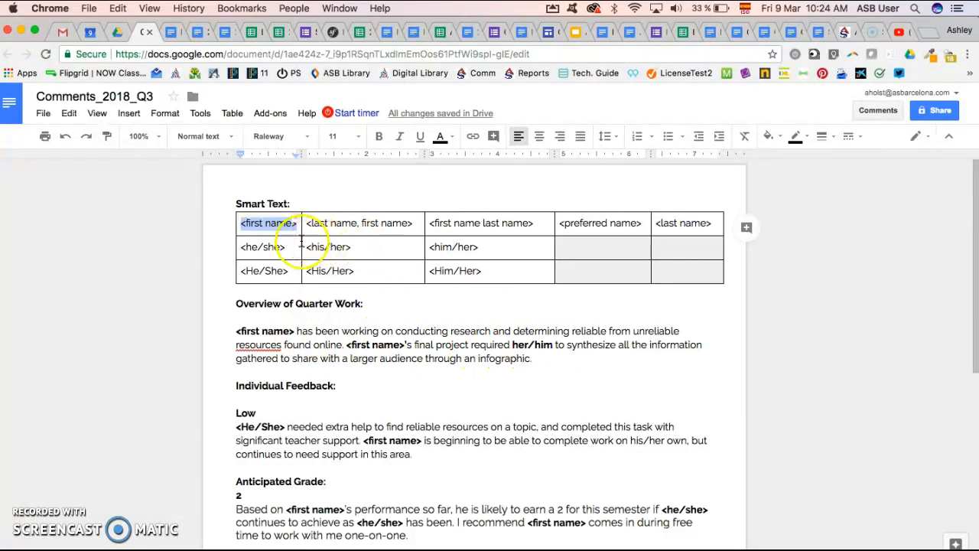
left_click_drag(492, 247, 433, 246)
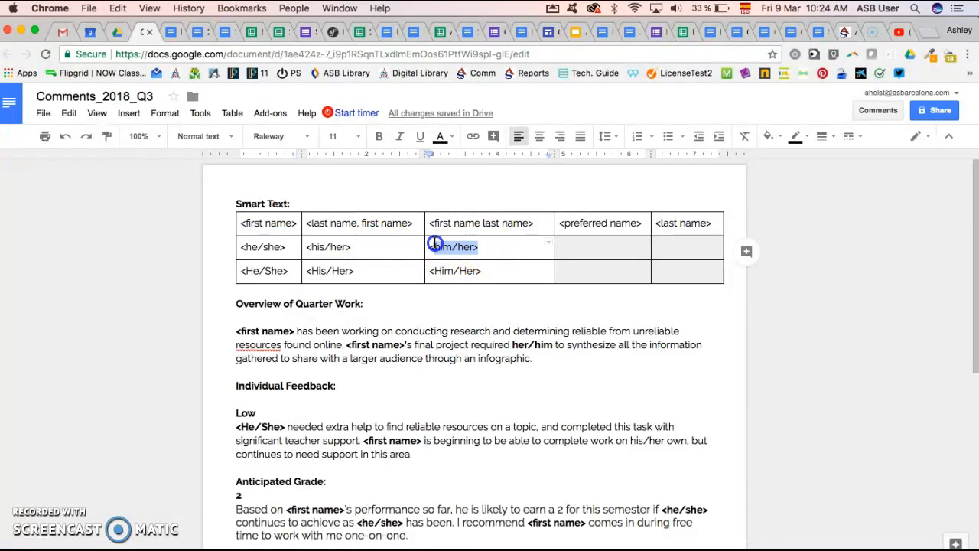
scroll(433, 244, "down", 1)
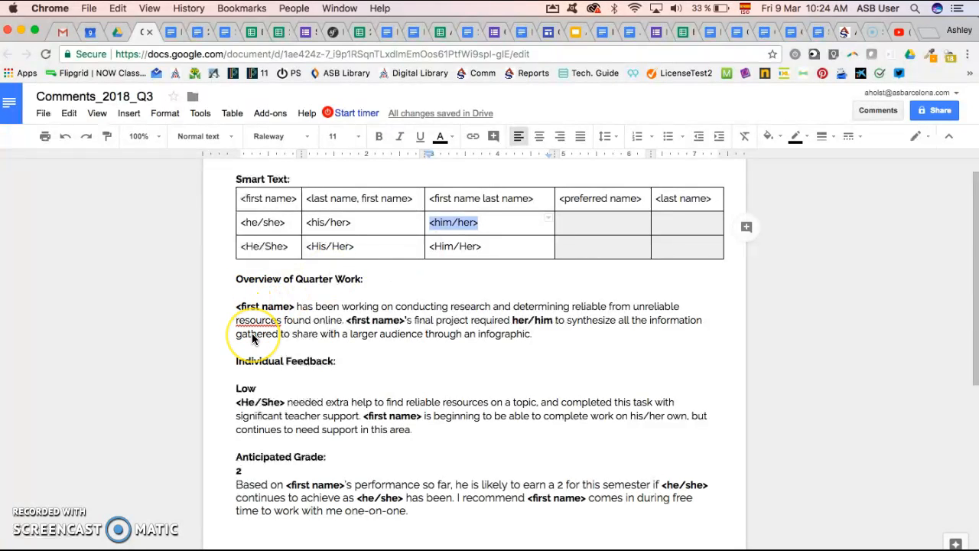
scroll(253, 339, "down", 2)
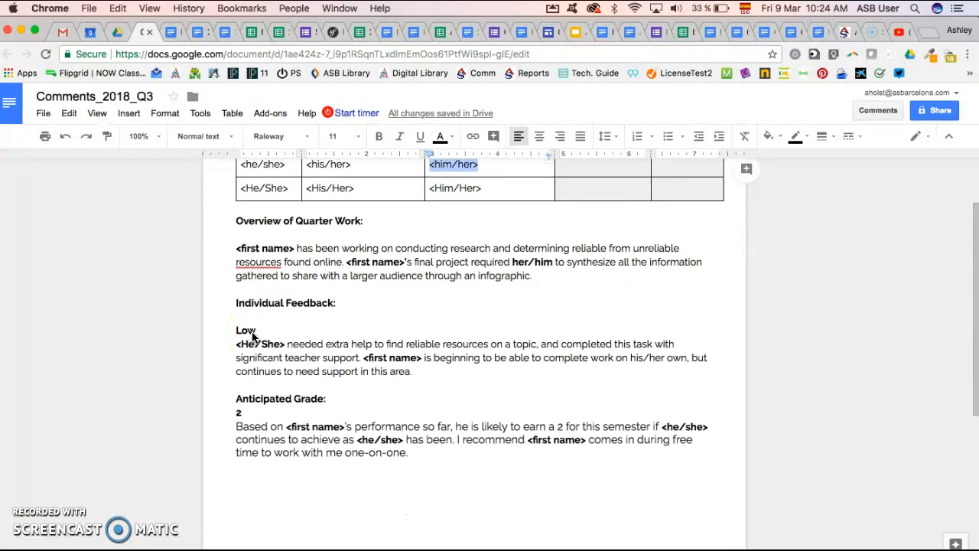
scroll(345, 291, "up", 3)
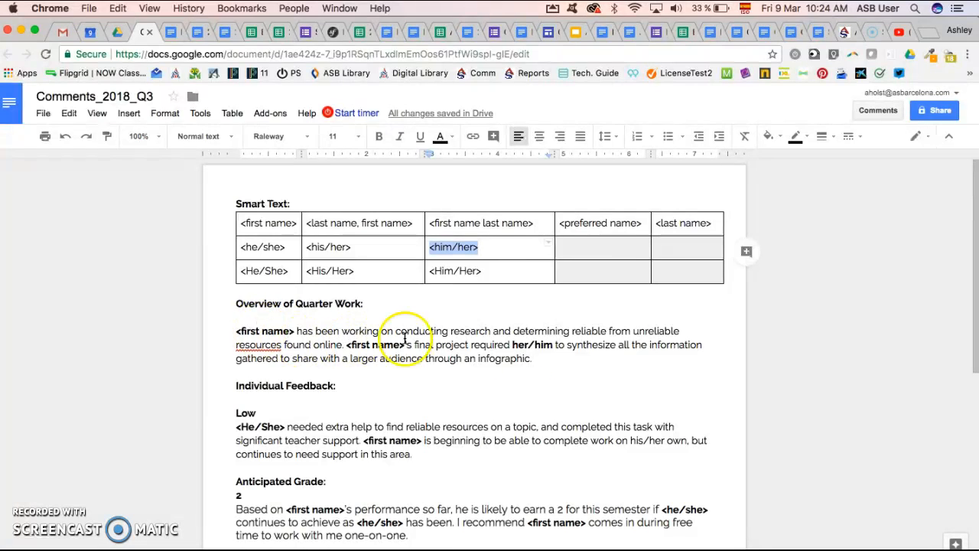
Switch back to PowerTeacher Gradebook and set both the code and the category of the new comment to Q3-Overview.
key("super+Tab")
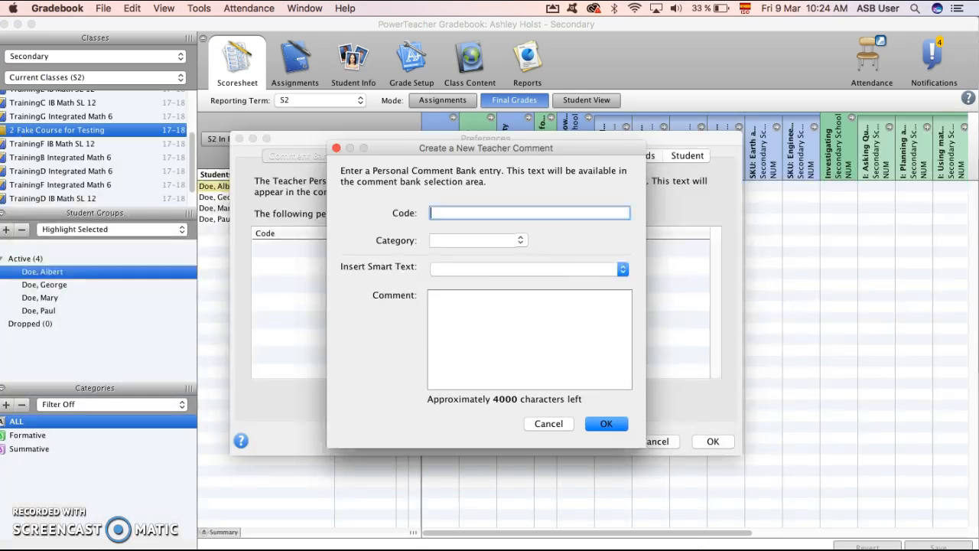
type("Q3-Over")
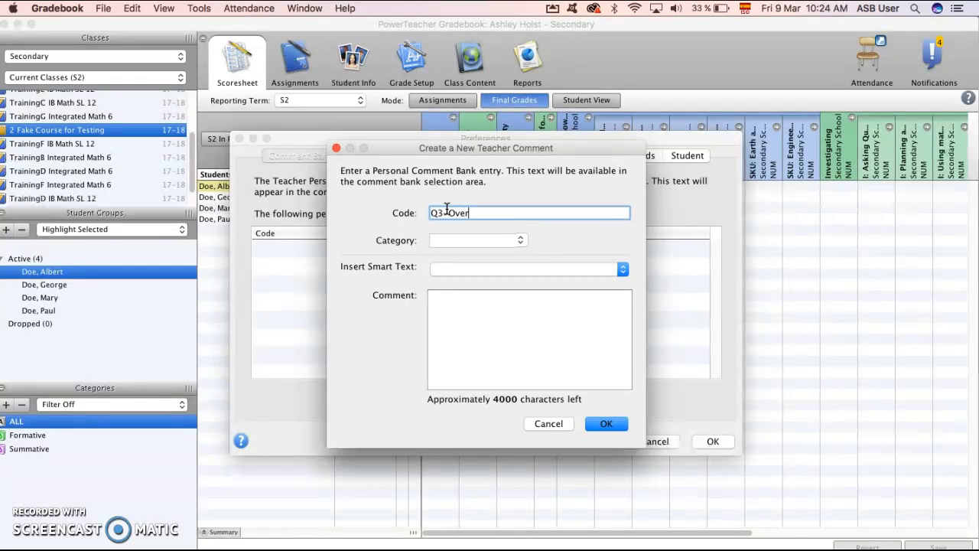
type("view")
left_click_drag(498, 212, 441, 212)
key("super+c")
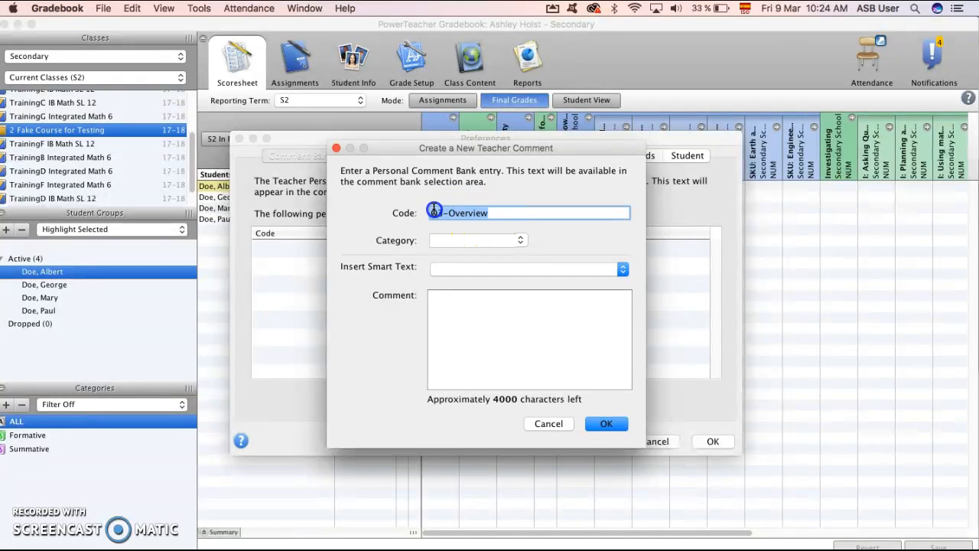
left_click(438, 241)
key("super+v")
Insert the <first name> smart text into the comment, followed by the text "start typing".
left_click(443, 269)
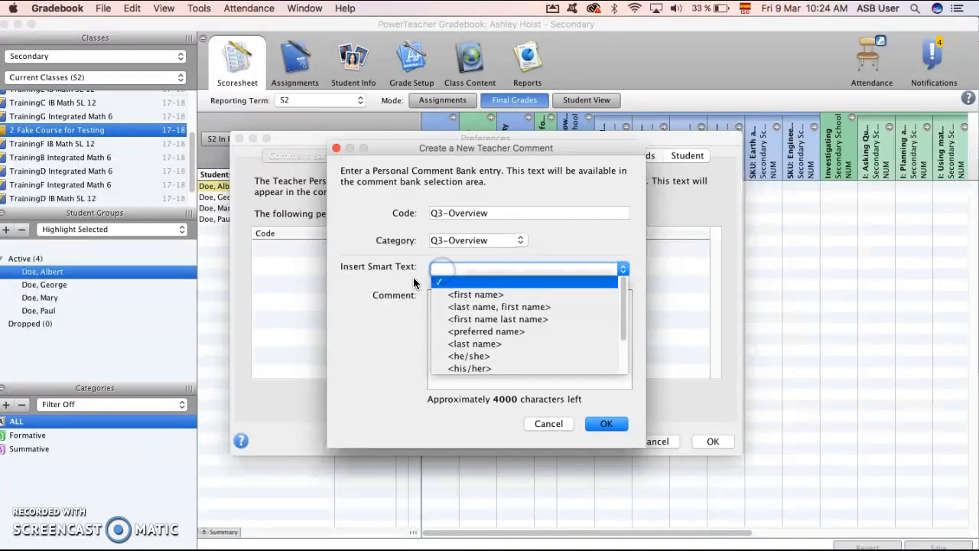
left_click(475, 295)
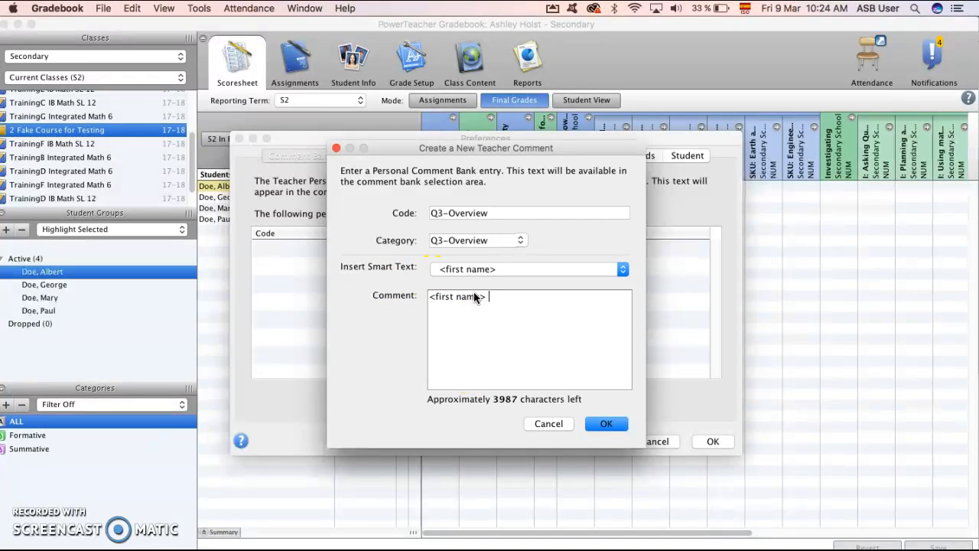
type("start typing")
left_click(374, 391)
Replace the comment text with the Overview of Quarter Work paragraph copied from the Comments_2018_Q3 document.
key("super+Tab")
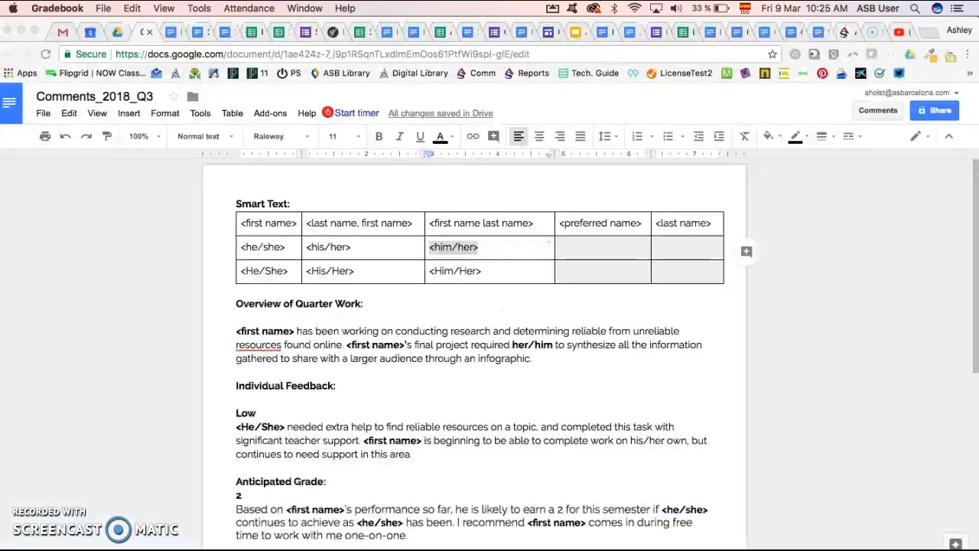
left_click(299, 366)
left_click_drag(543, 356, 220, 330)
key("super+c")
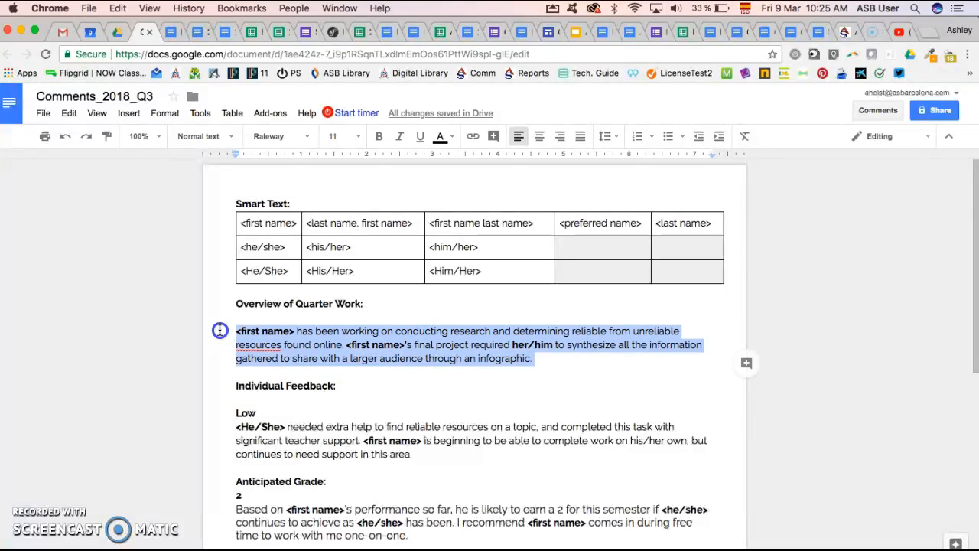
key("super+Tab")
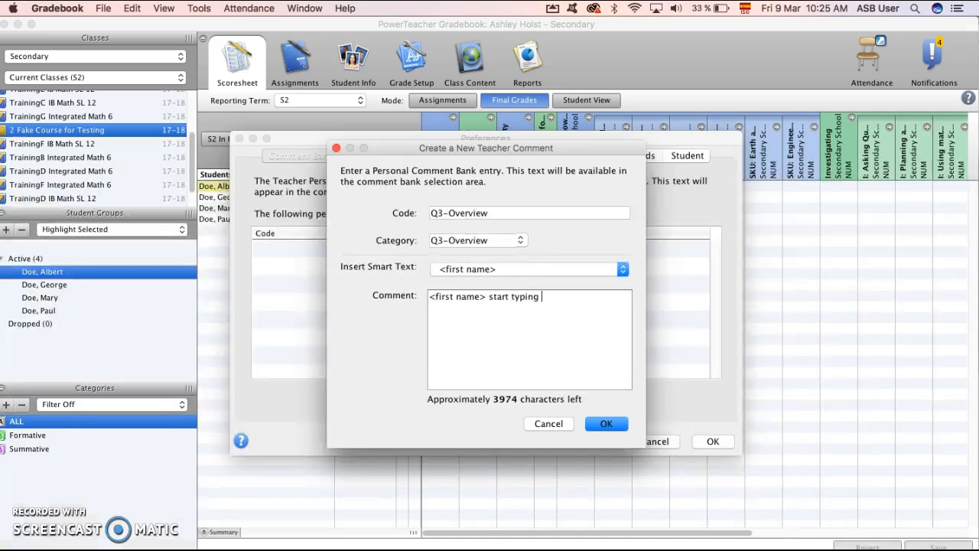
left_click_drag(567, 297, 415, 300)
key("super+v")
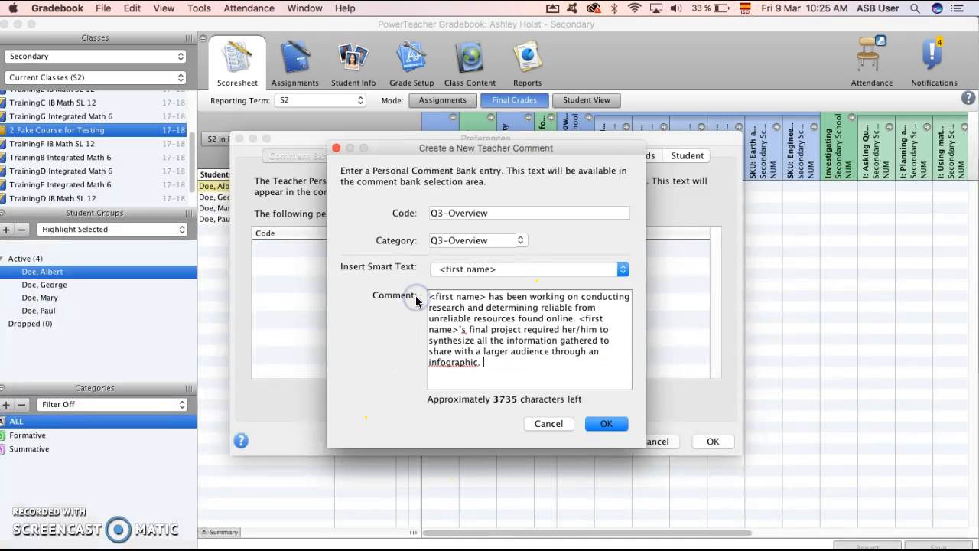
Replace the opening <first name> in the comment with the inserted <first name> smart text and save the entry.
left_click_drag(486, 294, 428, 296)
key("BackSpace")
left_click(465, 272)
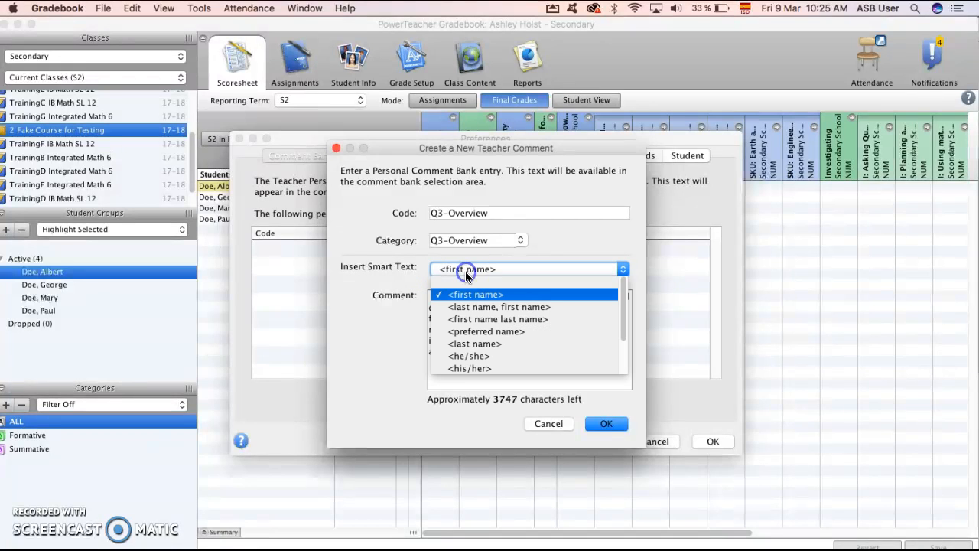
left_click(465, 294)
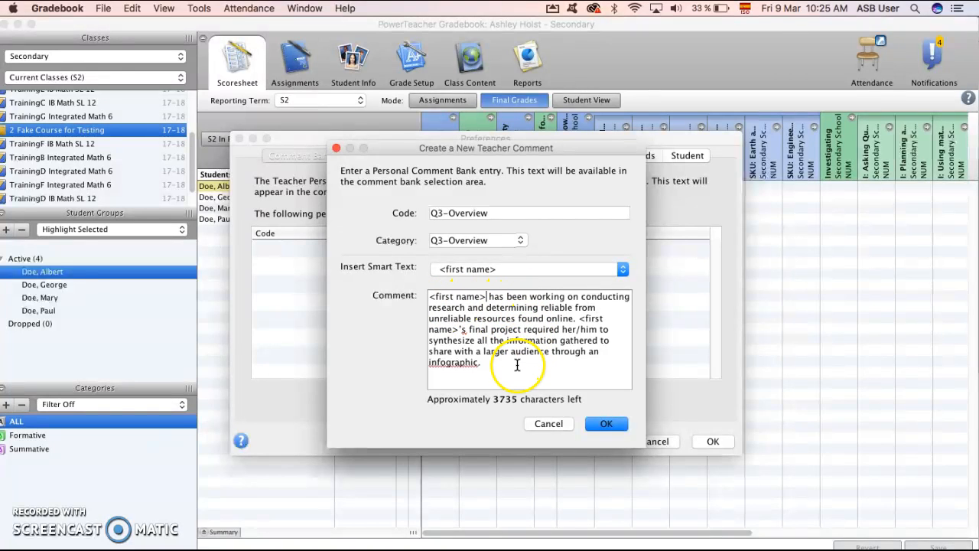
left_click(606, 423)
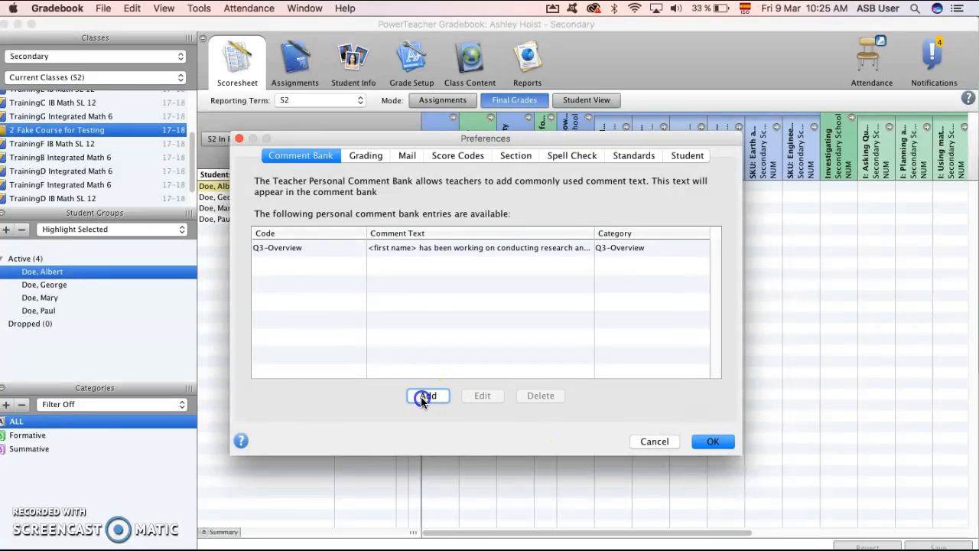
Add another comment bank entry with both its code and category set to Q3-Low.
left_click(422, 396)
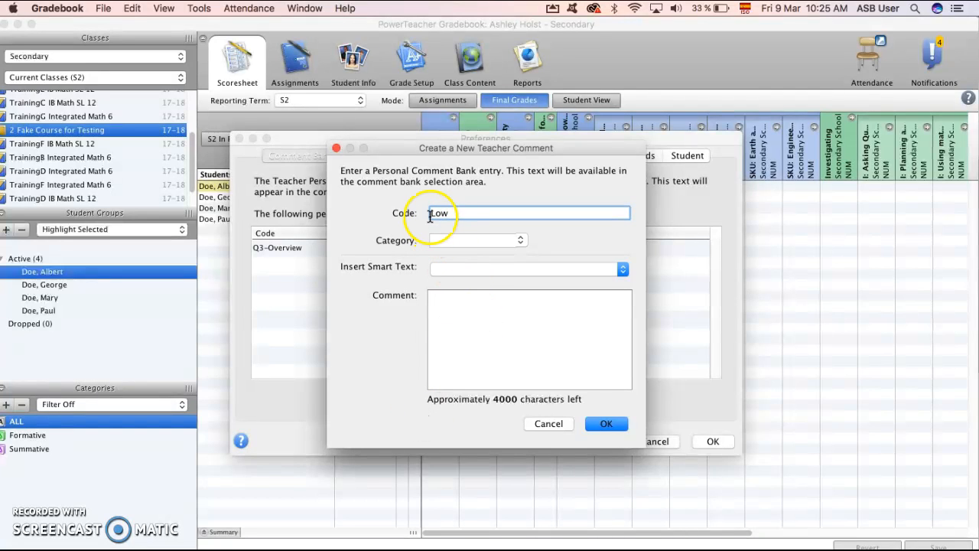
left_click_drag(478, 210, 429, 208)
left_click(457, 241)
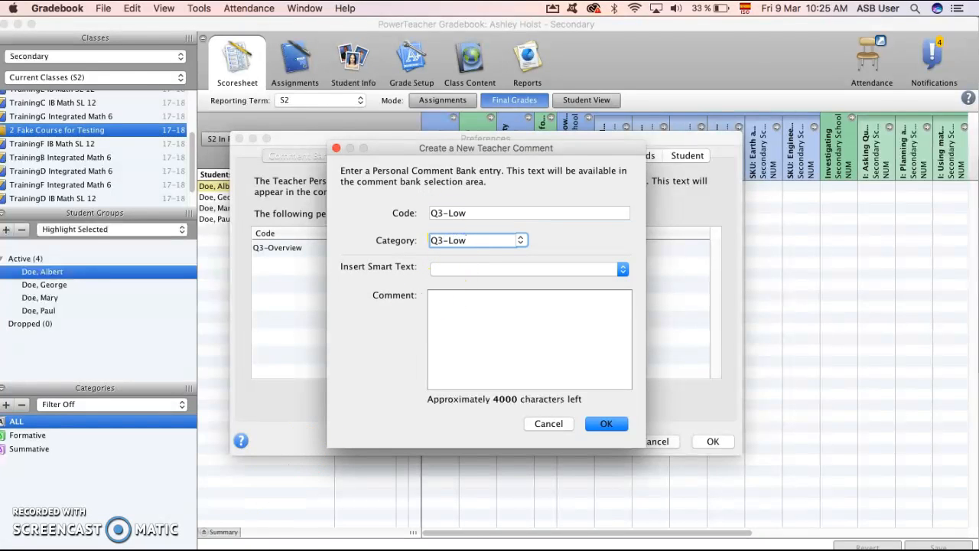
Copy the Low feedback paragraph from the Comments_2018_Q3 document into the Q3-Low comment in PowerTeacher Gradebook.
key("super+Tab")
left_click(322, 477)
left_click_drag(236, 426, 439, 459)
key("super+c")
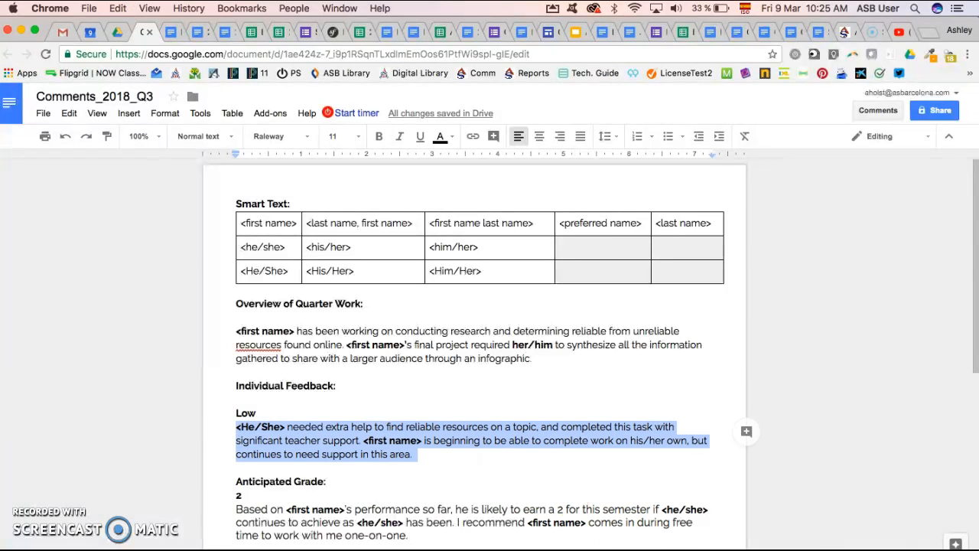
key("super+Tab")
left_click(466, 329)
key("super+v")
Replace the pasted <He/She> at the start of the comment with the <He/She> smart text and save the entry.
left_click_drag(476, 295, 429, 293)
key("BackSpace")
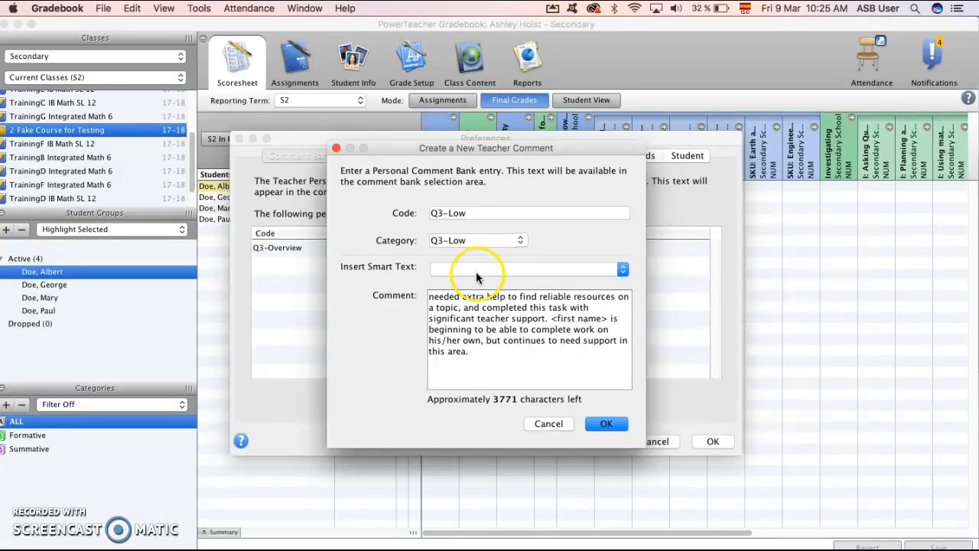
left_click(476, 270)
scroll(482, 348, "down", 3)
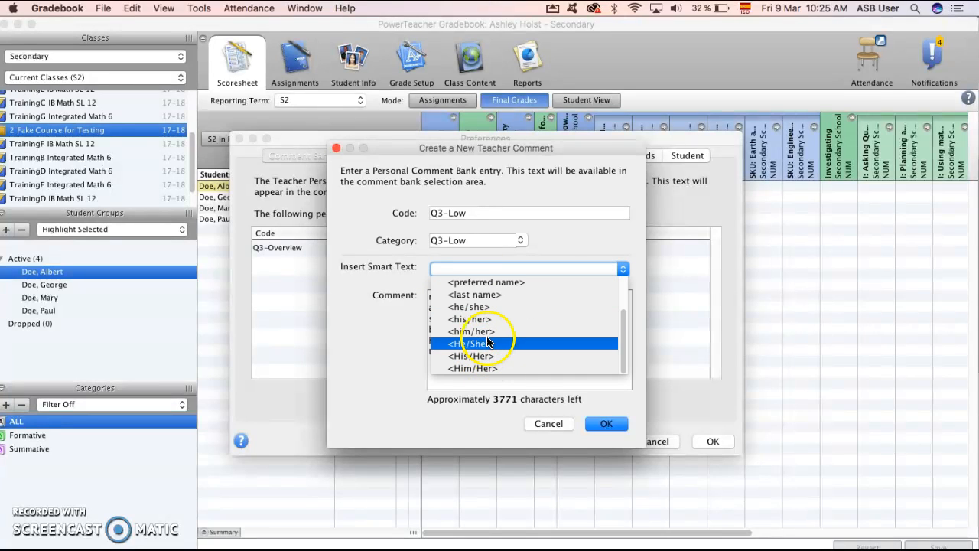
left_click(490, 342)
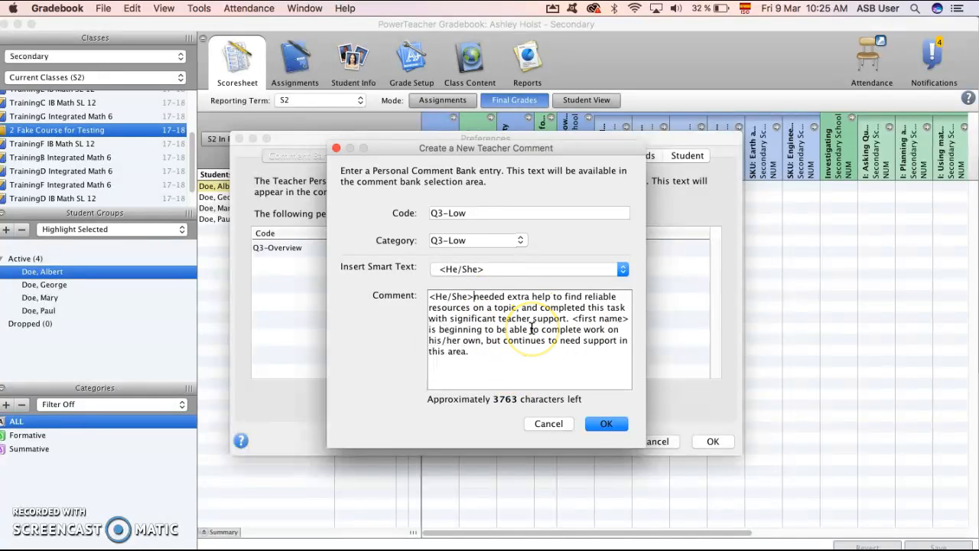
left_click(615, 428)
left_click(614, 425)
Add a third comment bank entry with both its code and category set to 2.
left_click(446, 398)
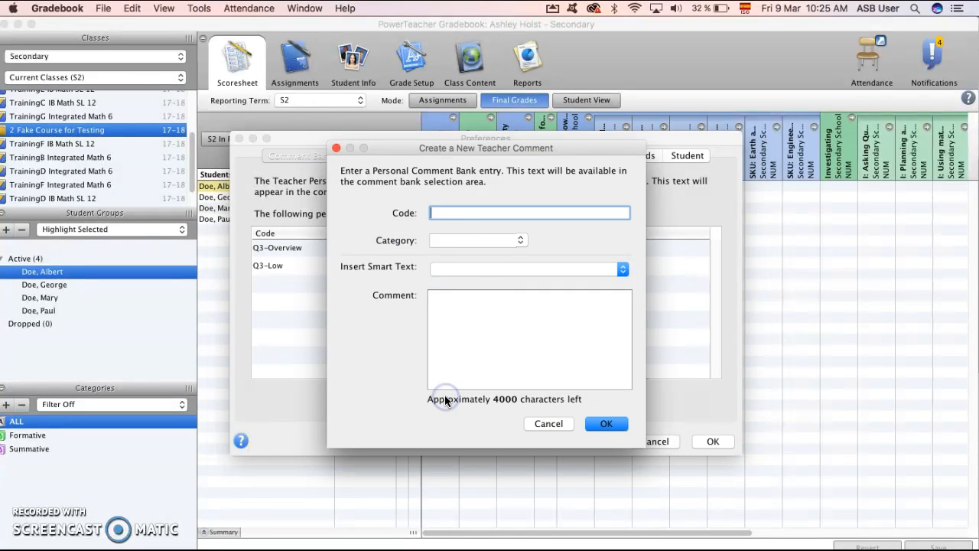
left_click(442, 242)
type("2")
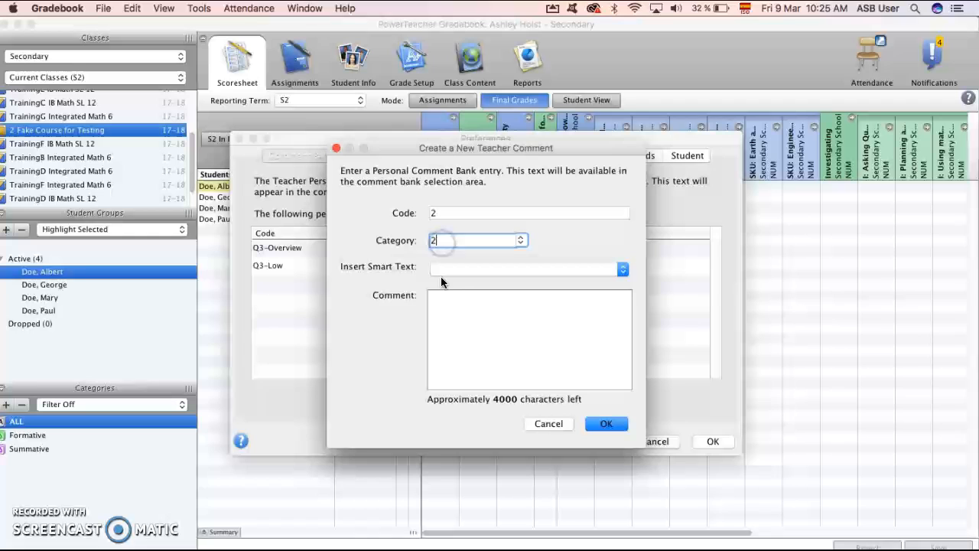
Copy the grade 2 paragraph under Anticipated Grade in the Comments_2018_Q3 document into the new comment and save the entry.
left_click(229, 547)
left_click(328, 449)
scroll(328, 450, "down", 2)
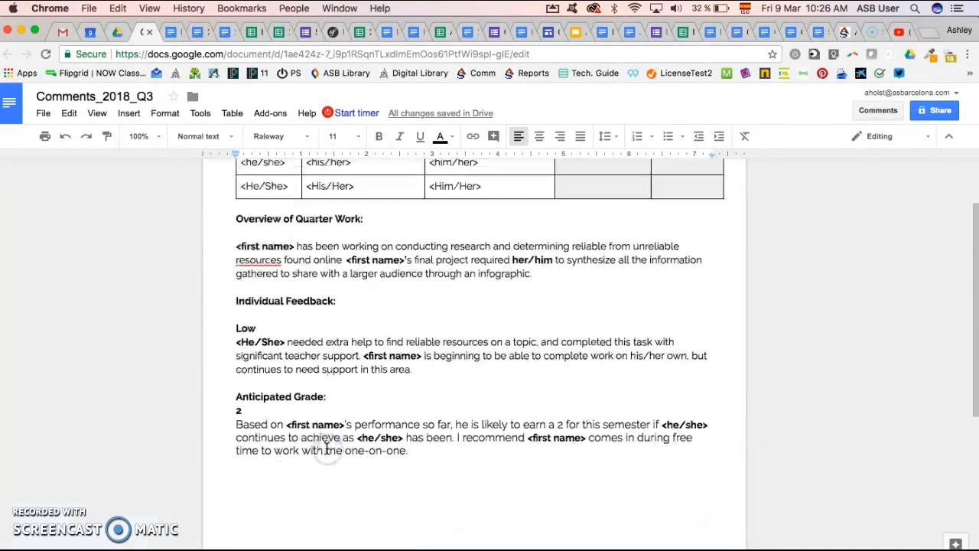
left_click_drag(239, 422, 396, 444)
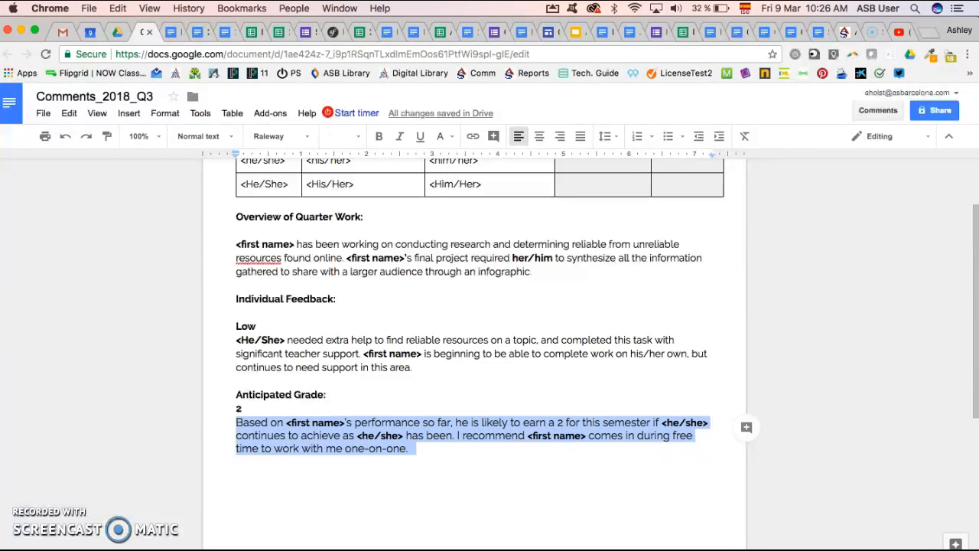
left_click(644, 548)
left_click(463, 296)
key("super+v")
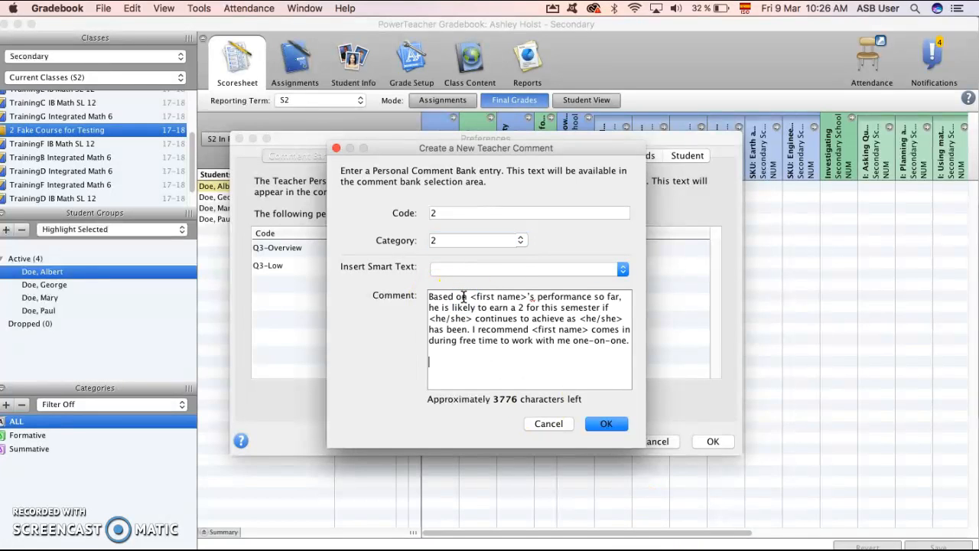
key("BackSpace")
left_click(606, 423)
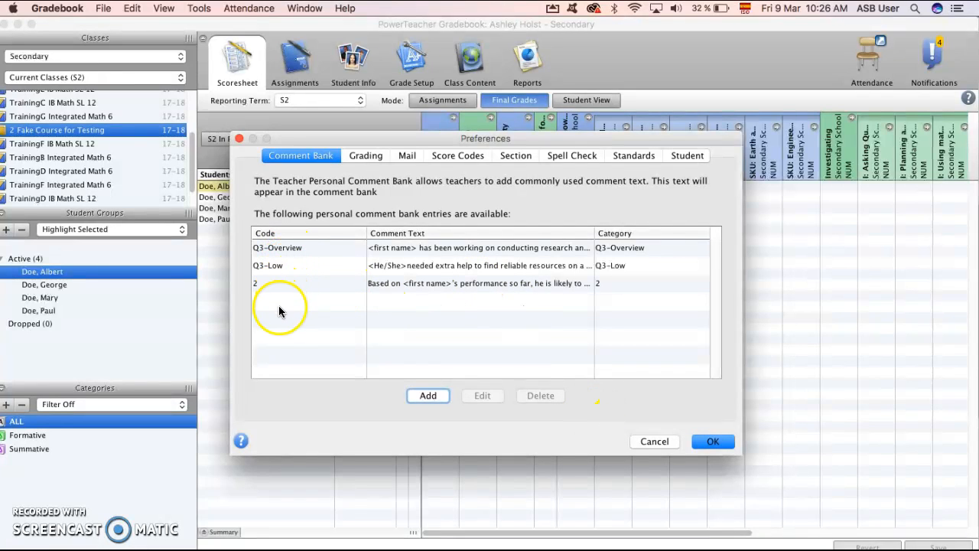
Save the comment bank preferences and re-authenticate the session with the account password.
left_click(714, 442)
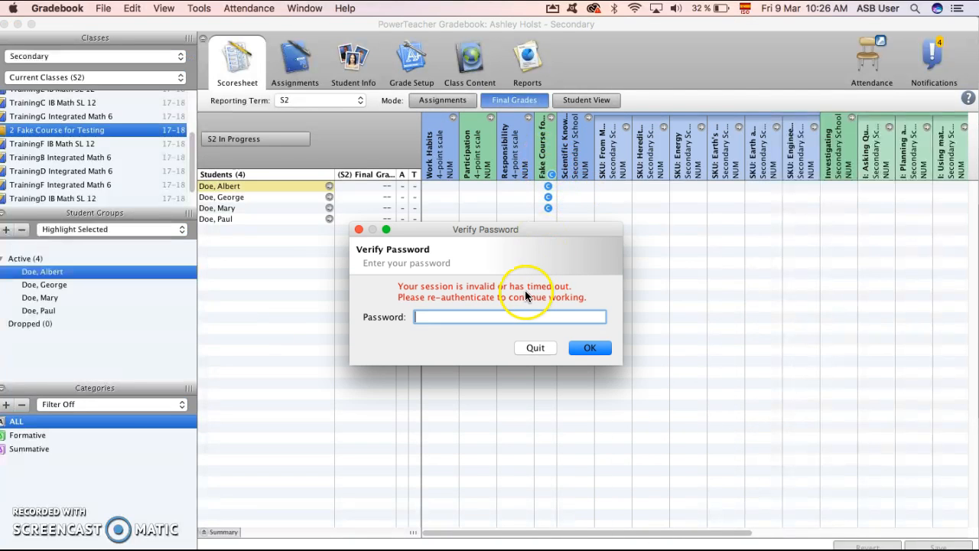
type("••••")
key("Return")
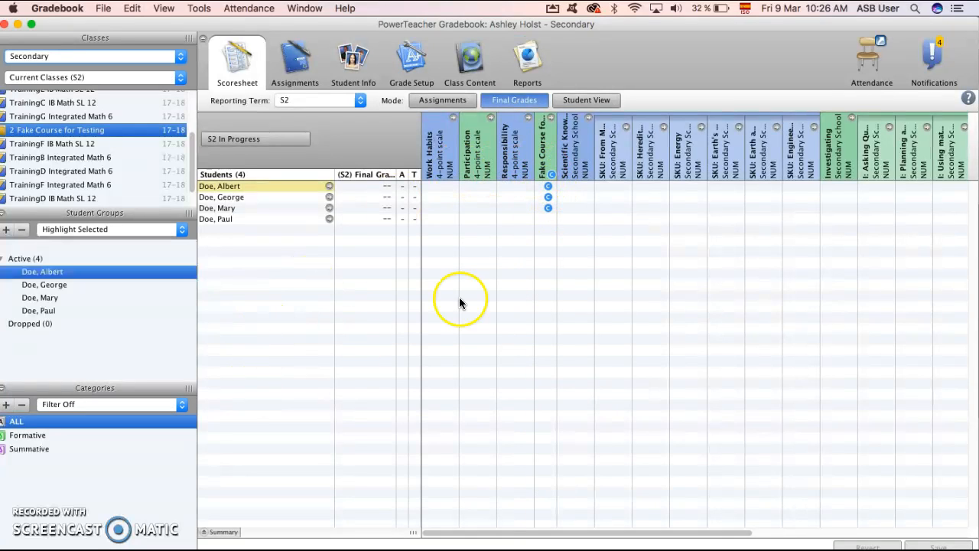
Open the Fake Course for Testing comment of the last student in the list, clear it and close the comment window.
left_click(547, 219)
left_click(547, 219)
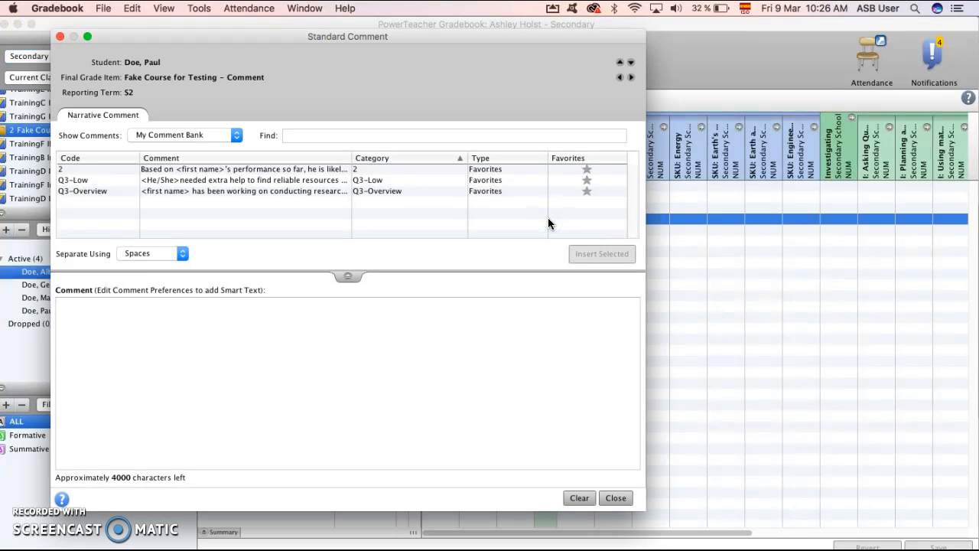
left_click(579, 498)
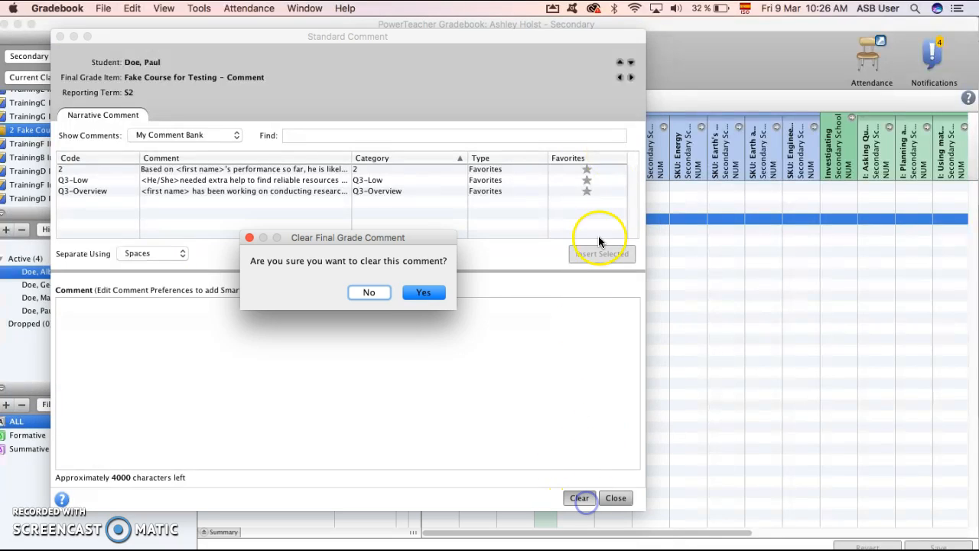
left_click(386, 291)
left_click(576, 498)
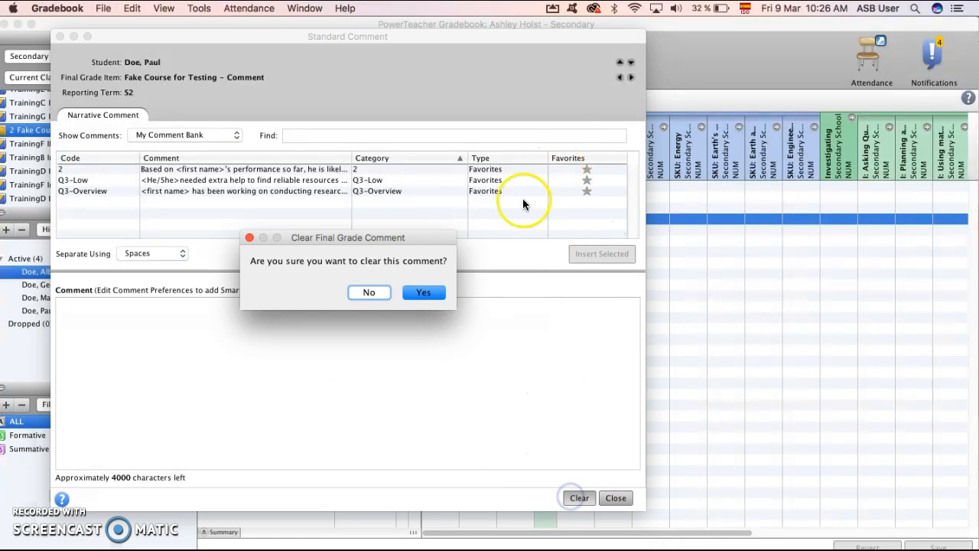
left_click(411, 295)
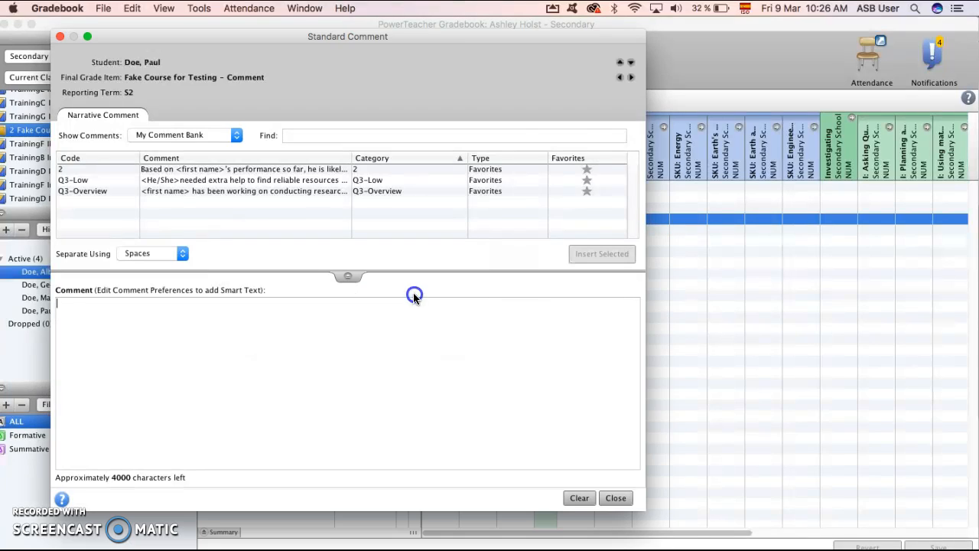
left_click(60, 37)
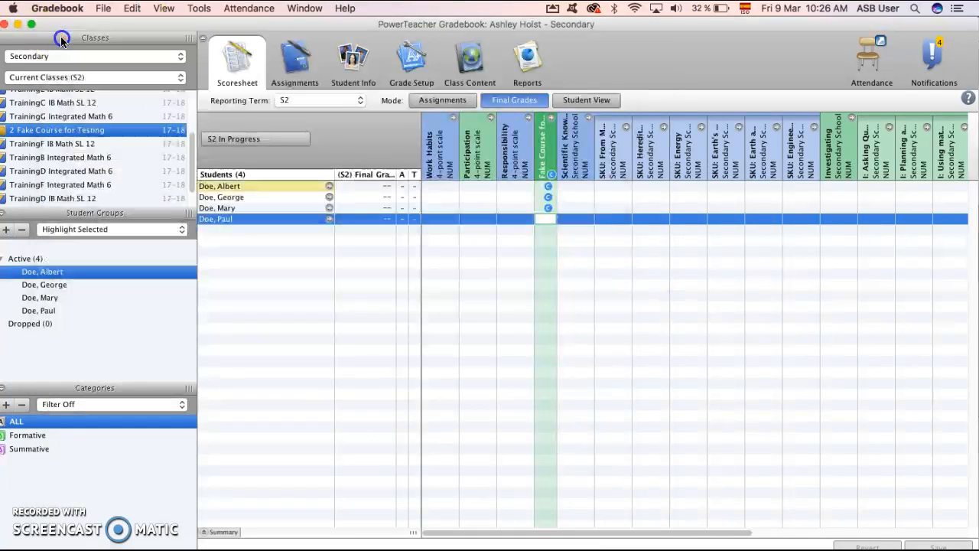
Clear the comments of all students in the Fake Course for Testing comment column.
right_click(545, 152)
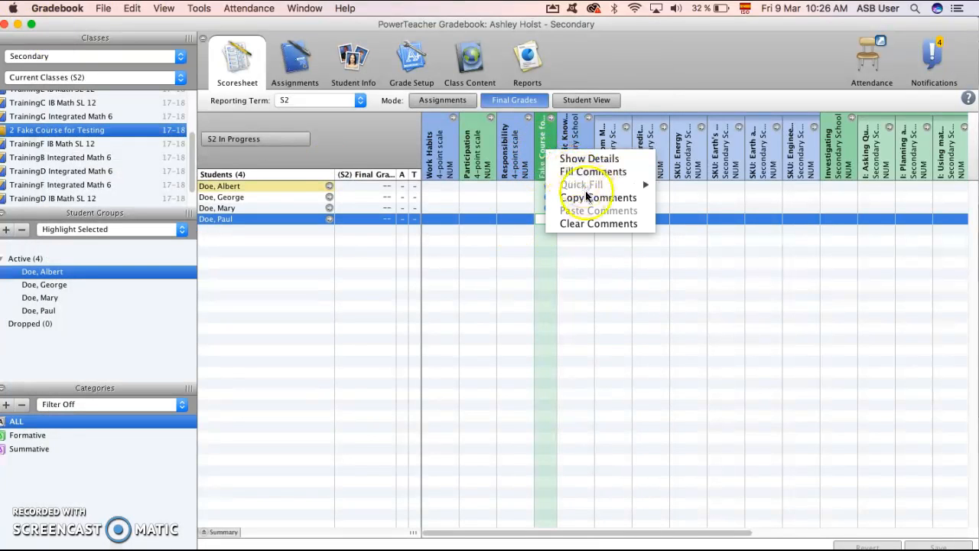
left_click(594, 223)
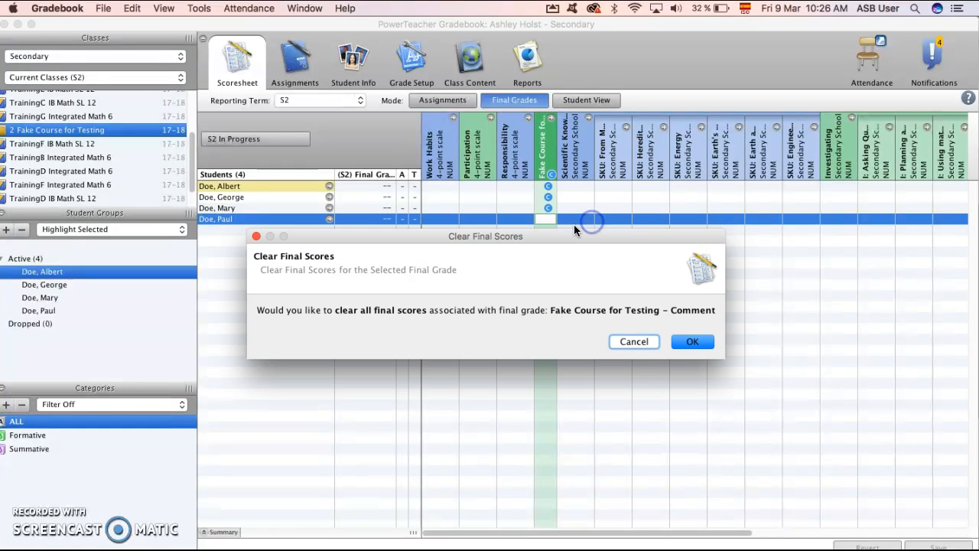
left_click(691, 342)
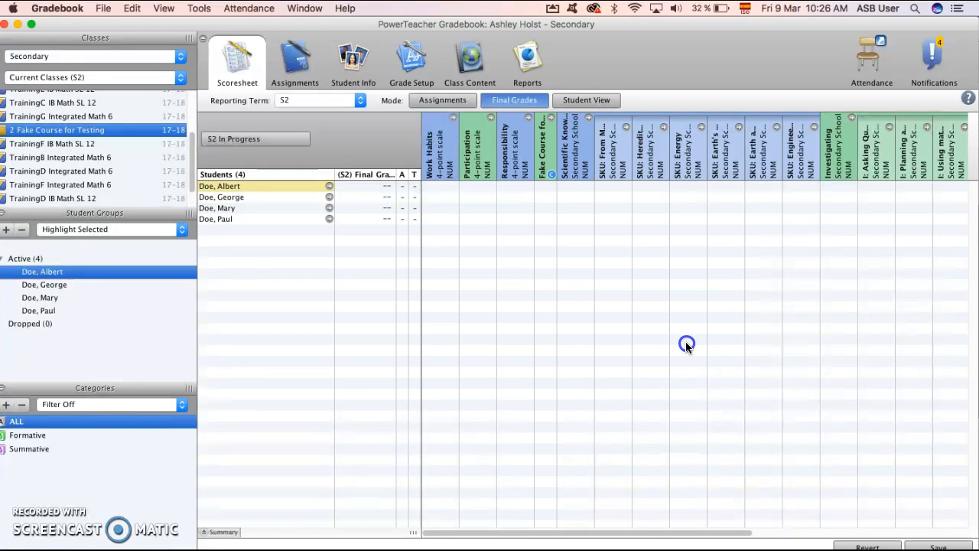
Open the first student's Fake Course for Testing comment and resize the window so the comment bank list shows fully.
double_click(546, 185)
left_click_drag(643, 501, 614, 519)
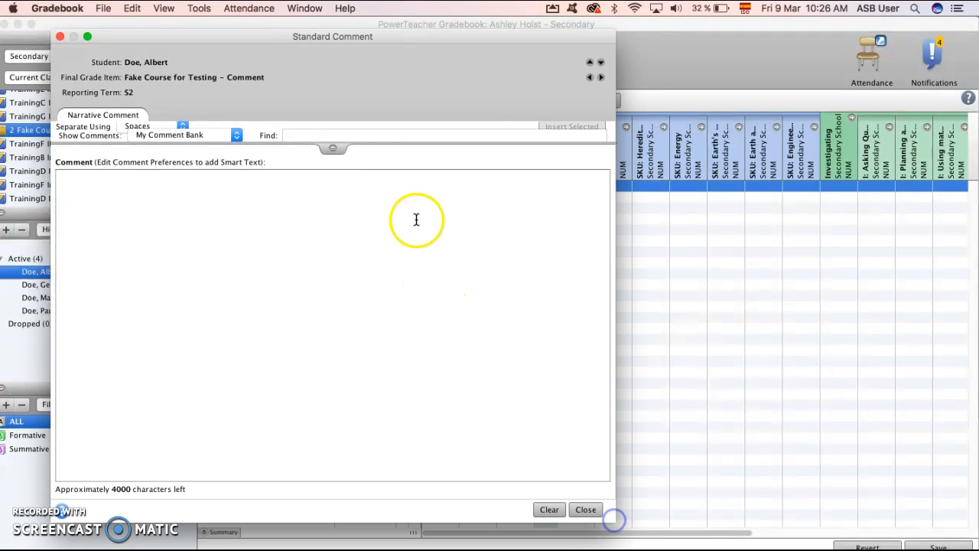
left_click_drag(334, 145, 297, 315)
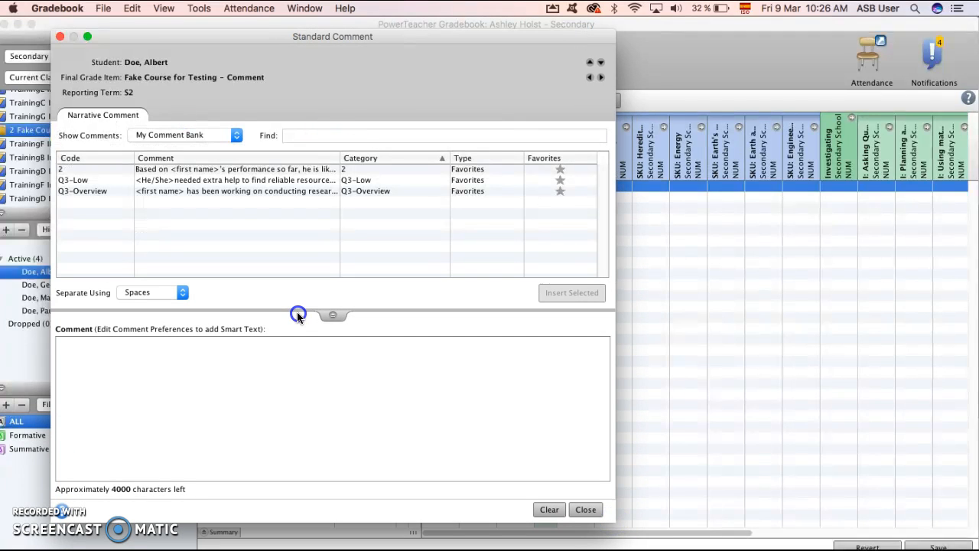
Try separating comments using Line Breaks and insert the Q3-Overview and Q3-Low entries into the student's comment.
left_click(173, 293)
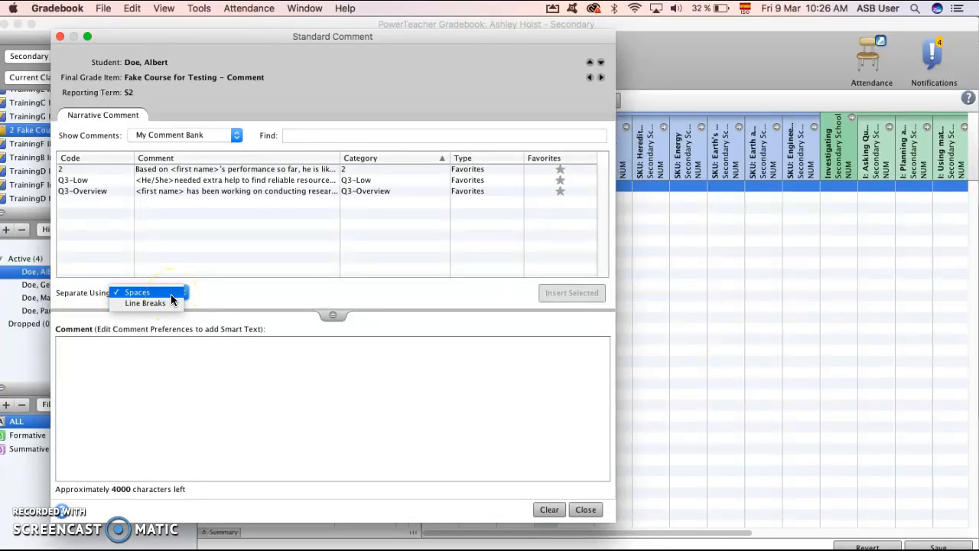
left_click(171, 303)
left_click(174, 191)
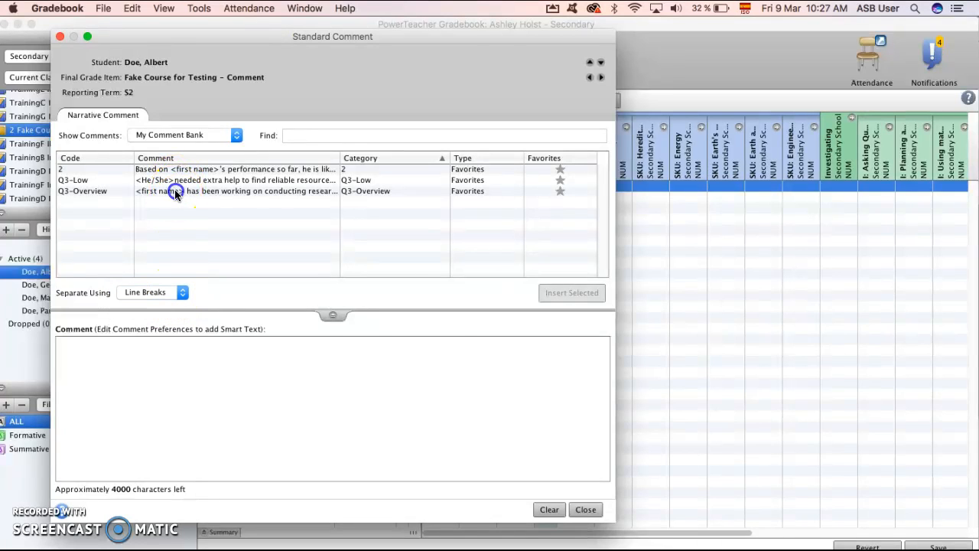
left_click(175, 181)
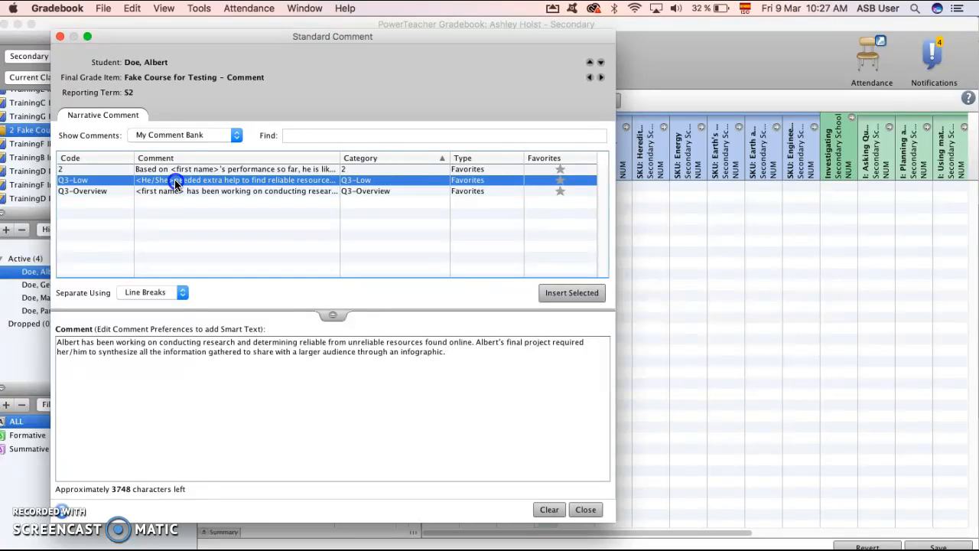
Delete the inserted text from the student's comment and set the comment separator to Spaces.
left_click_drag(345, 371, 75, 325)
key("BackSpace")
left_click(153, 293)
left_click(151, 280)
left_click(141, 352)
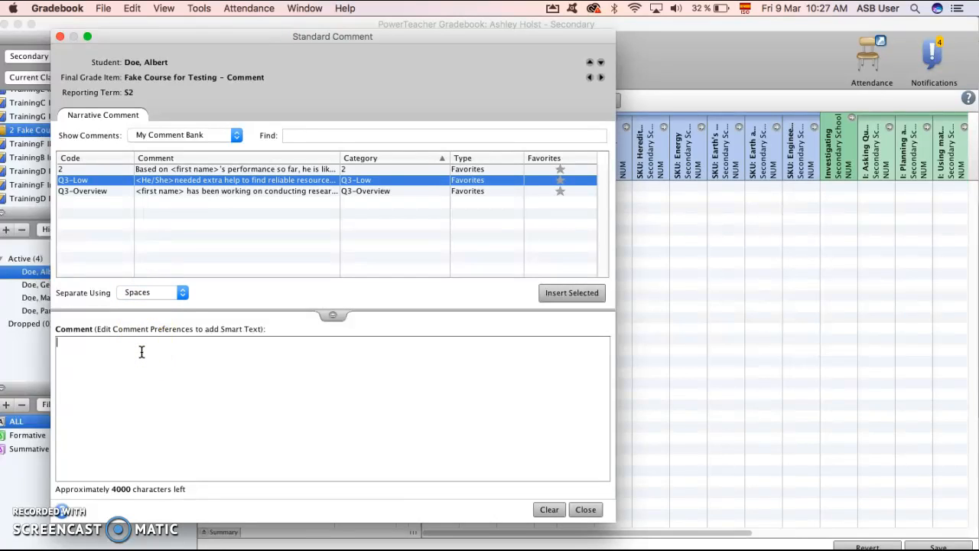
Insert the Q3-Overview, Q3-Low and 2 entries into the first student's comment, adding the missing space after "He", and close the comment window.
double_click(156, 193)
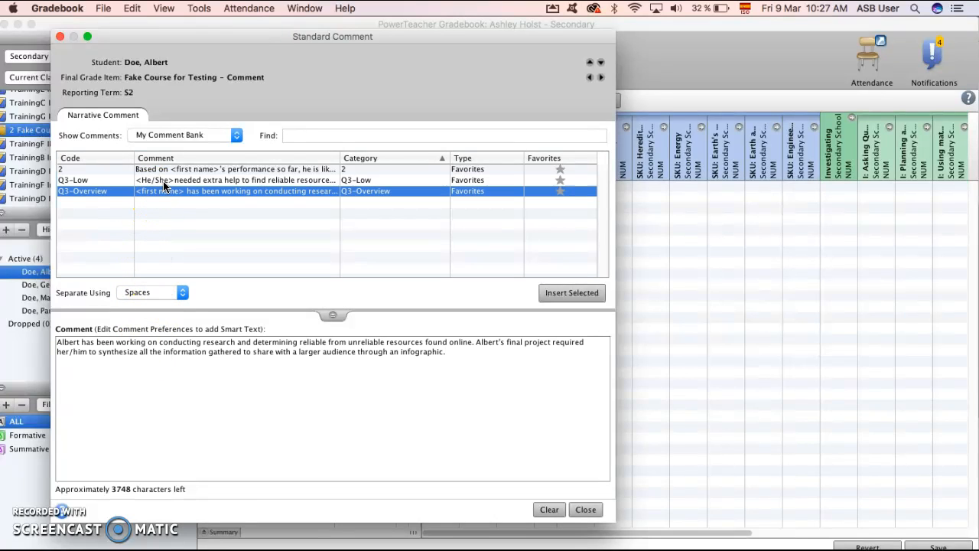
double_click(164, 182)
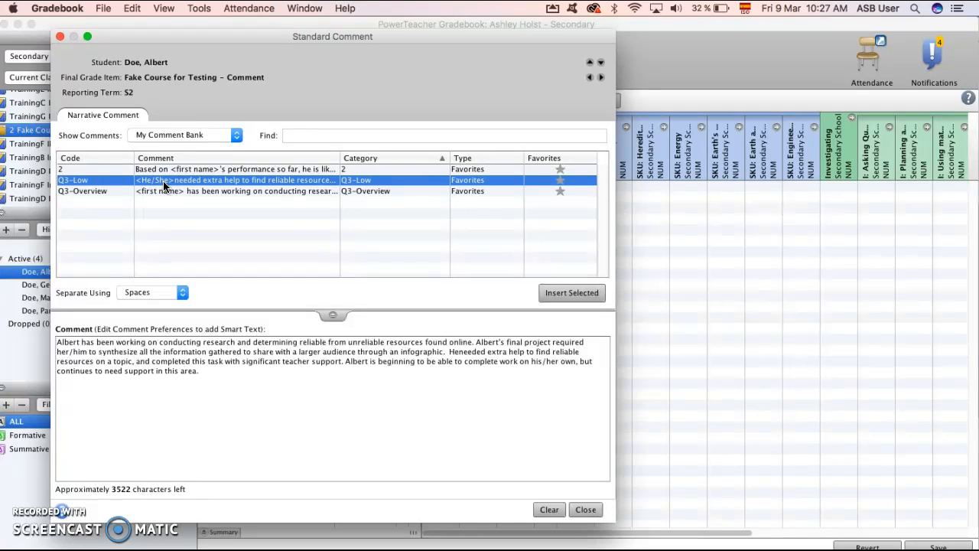
left_click(459, 351)
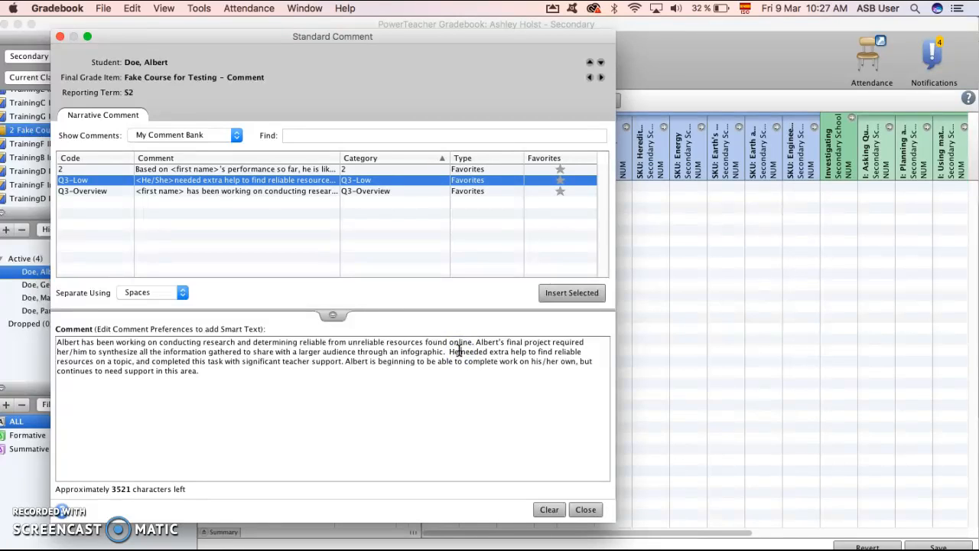
double_click(153, 169)
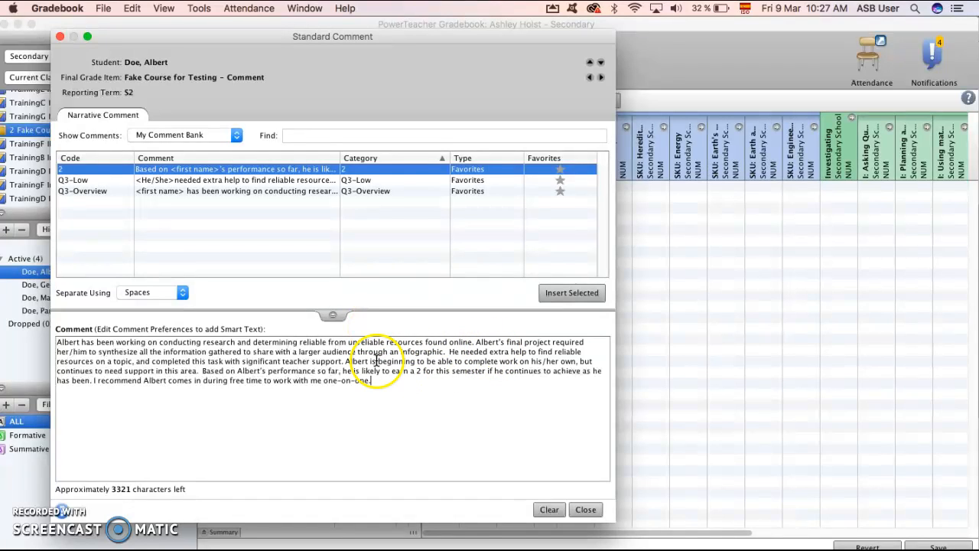
left_click(581, 511)
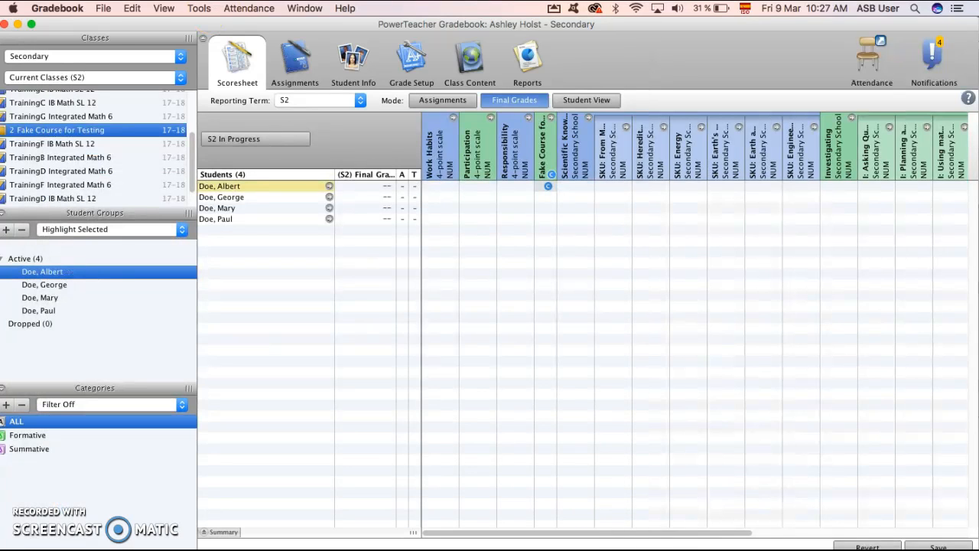
Open the Gradebook preferences, saving the scoresheet changes.
left_click(103, 7)
mouse_move(58, 8)
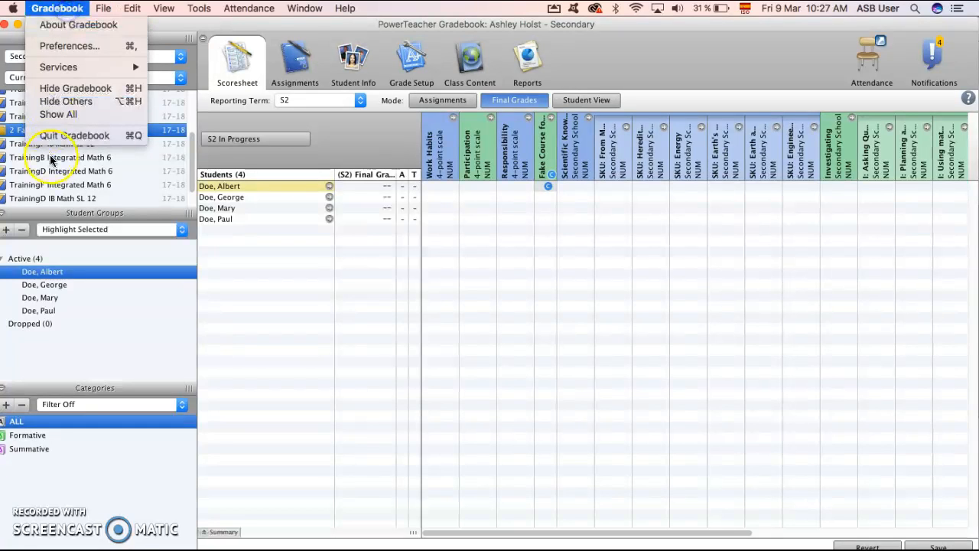
left_click(68, 46)
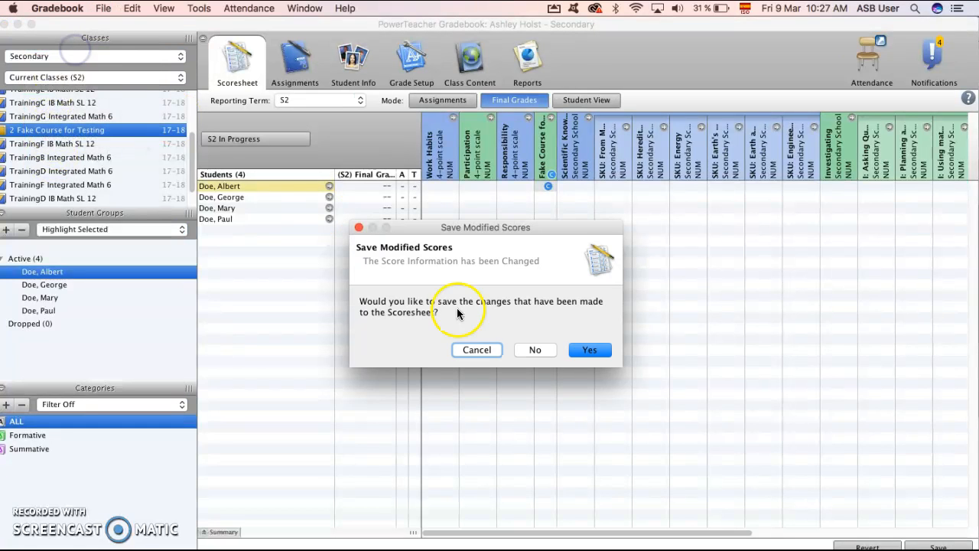
left_click(589, 350)
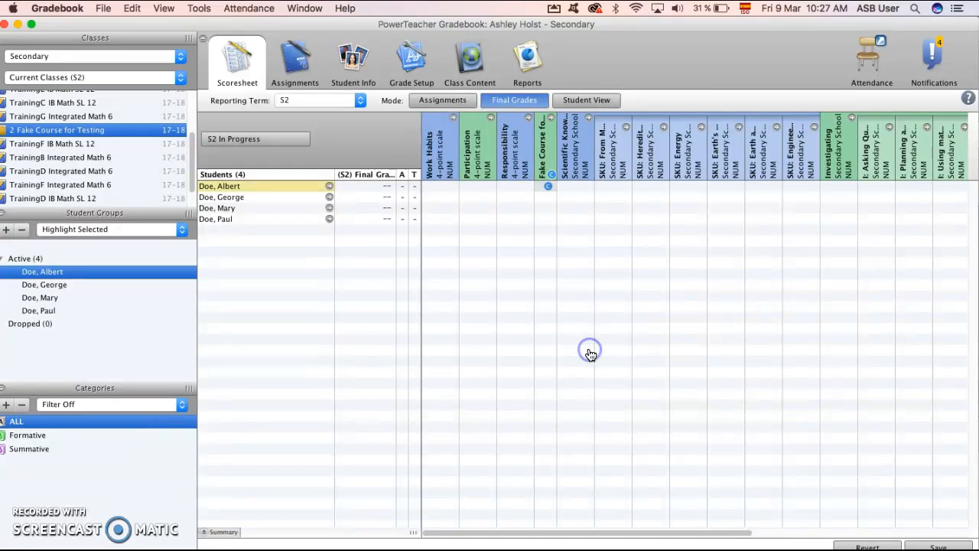
Edit the Q3-Low comment bank entry, replacing the plain "his/her" before "own" with the <his/her> smart text.
left_click(427, 265)
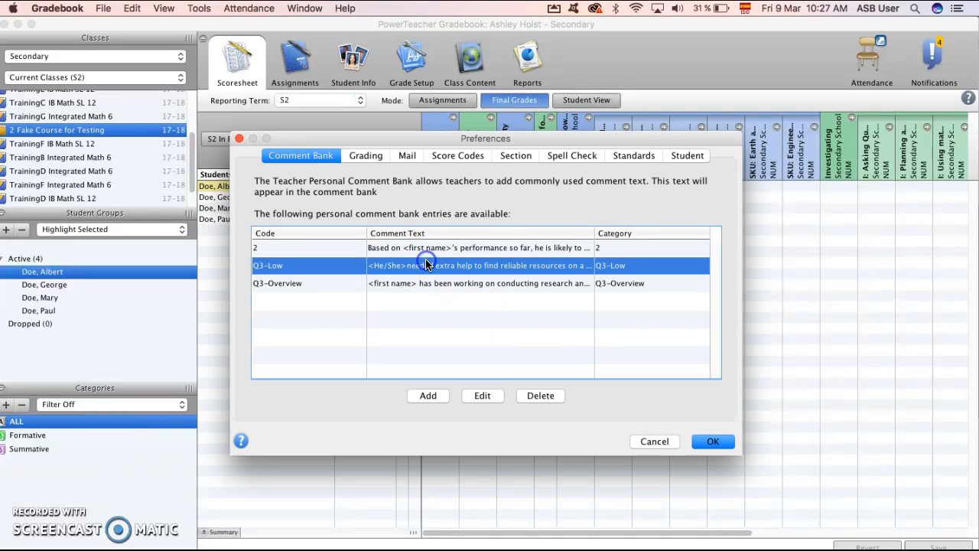
double_click(460, 265)
left_click(474, 397)
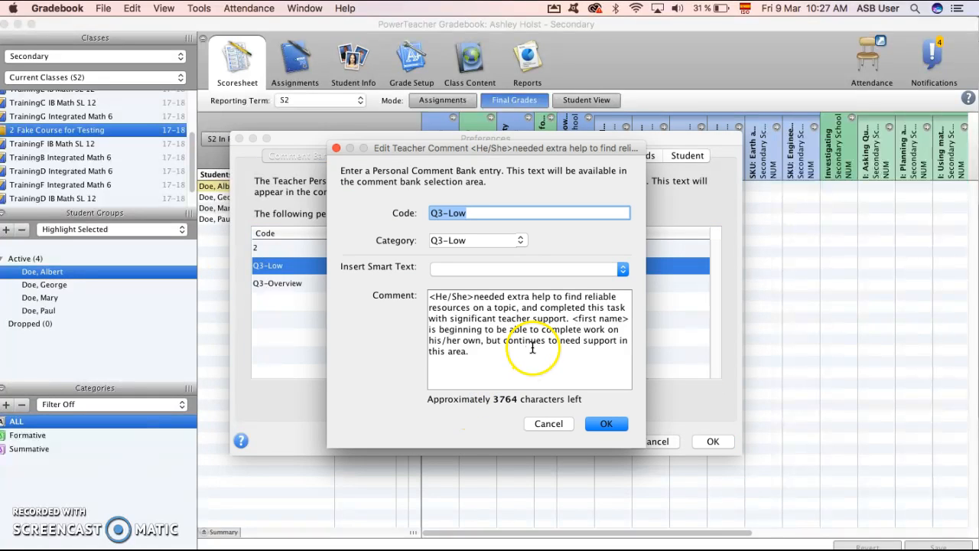
left_click(532, 348)
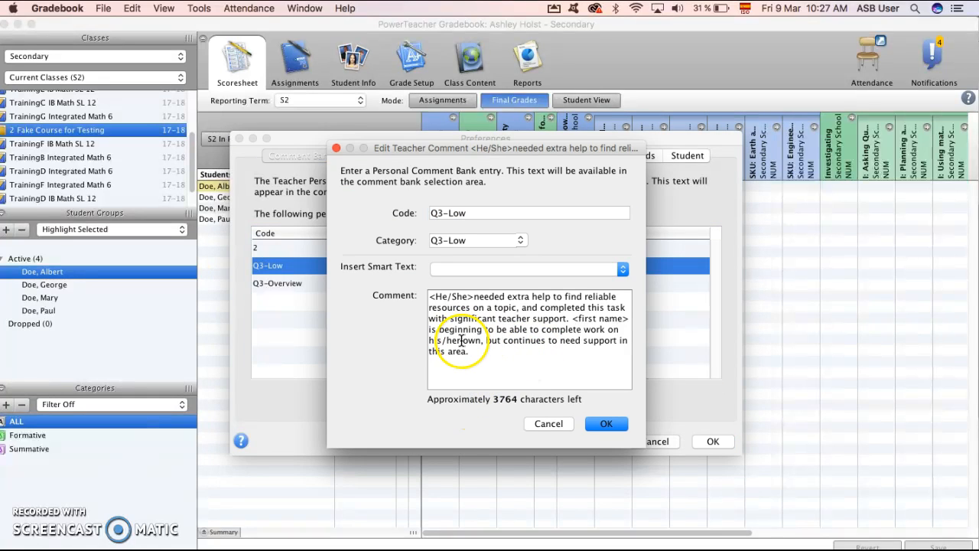
left_click_drag(462, 339, 425, 340)
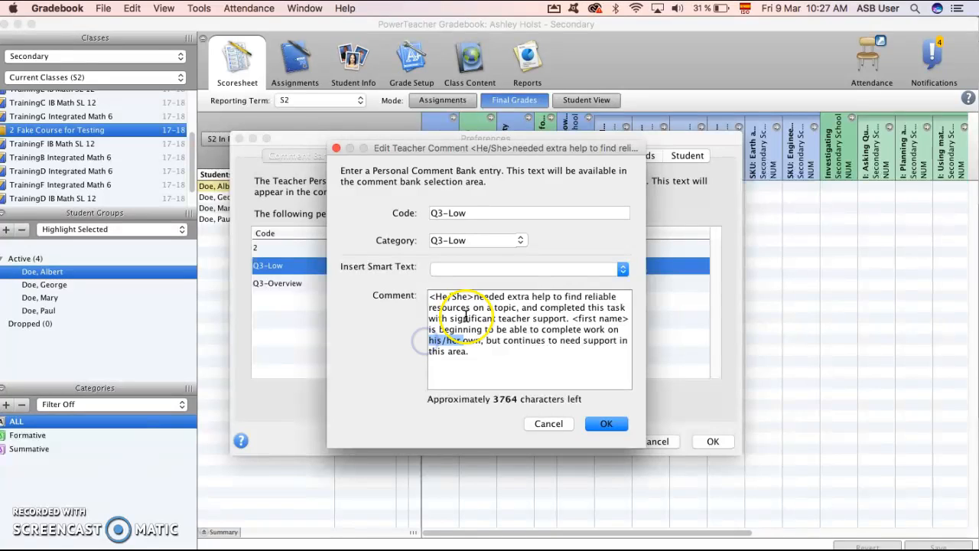
key("BackSpace")
left_click(557, 268)
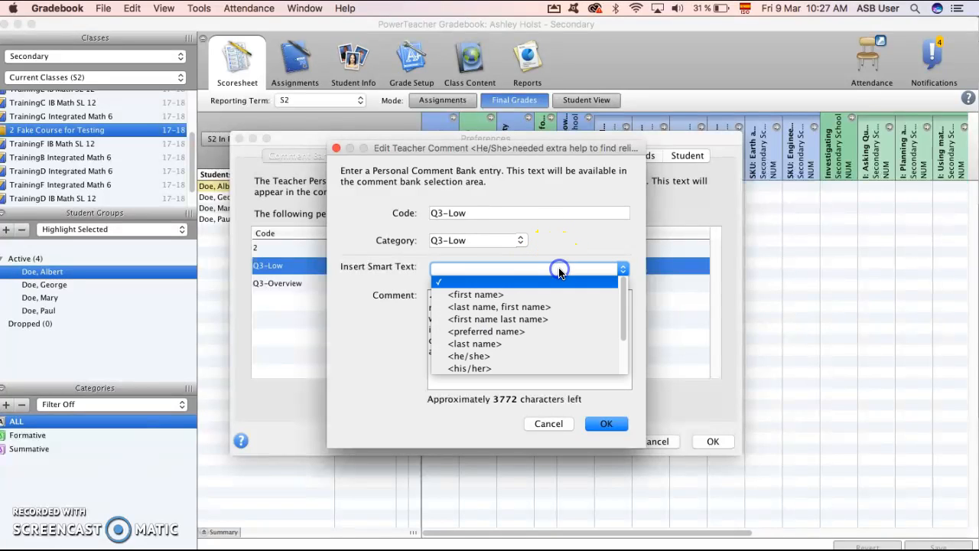
left_click(507, 367)
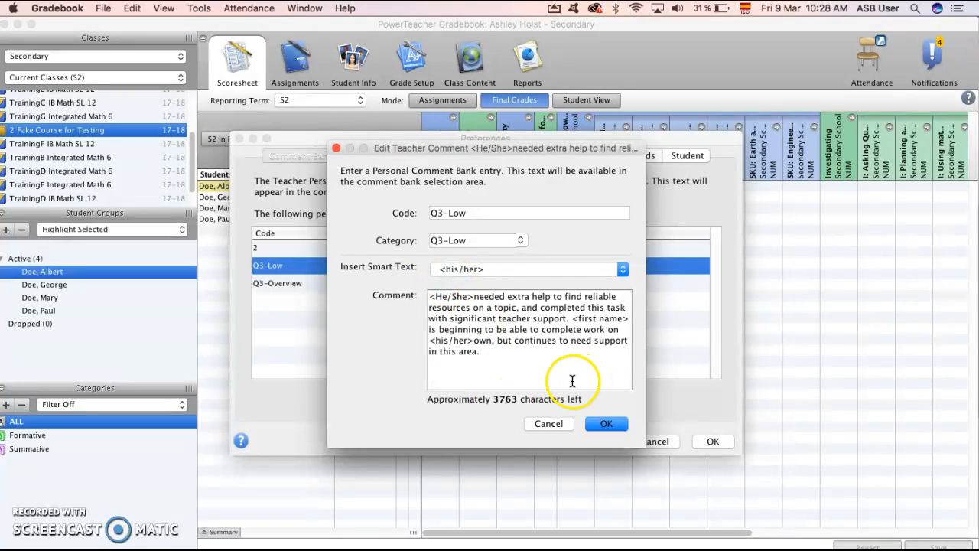
left_click(605, 423)
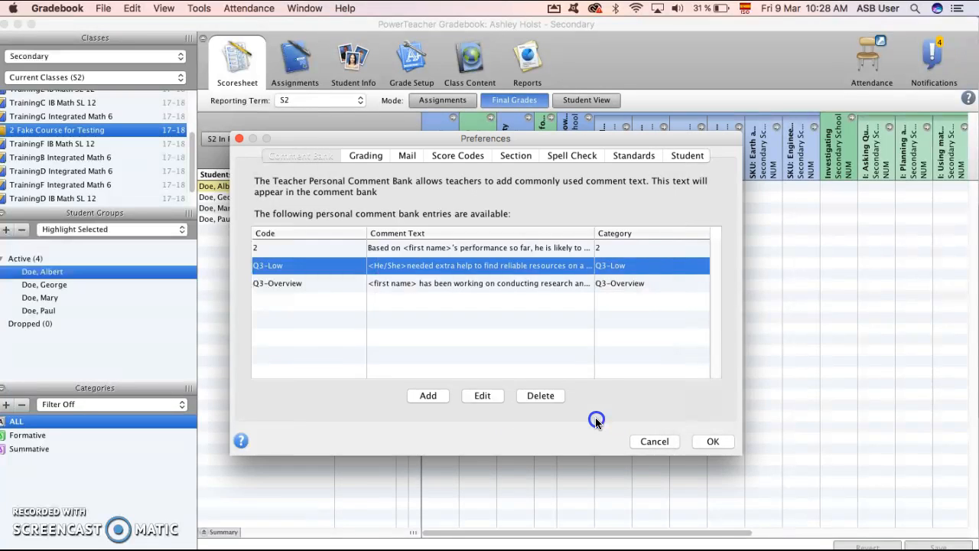
Check the comment text of comment bank entry 2 for pronouns written without smart text.
left_click(506, 249)
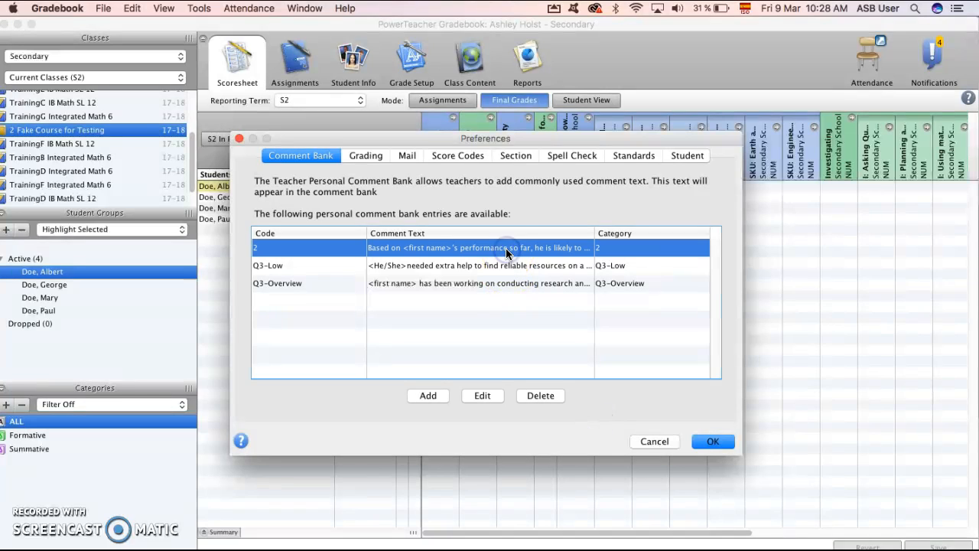
left_click(482, 396)
left_click(604, 423)
Replace the plain "her/him" in the Q3-Overview comment bank entry with the <him/her> smart text and save the preferences.
left_click(459, 285)
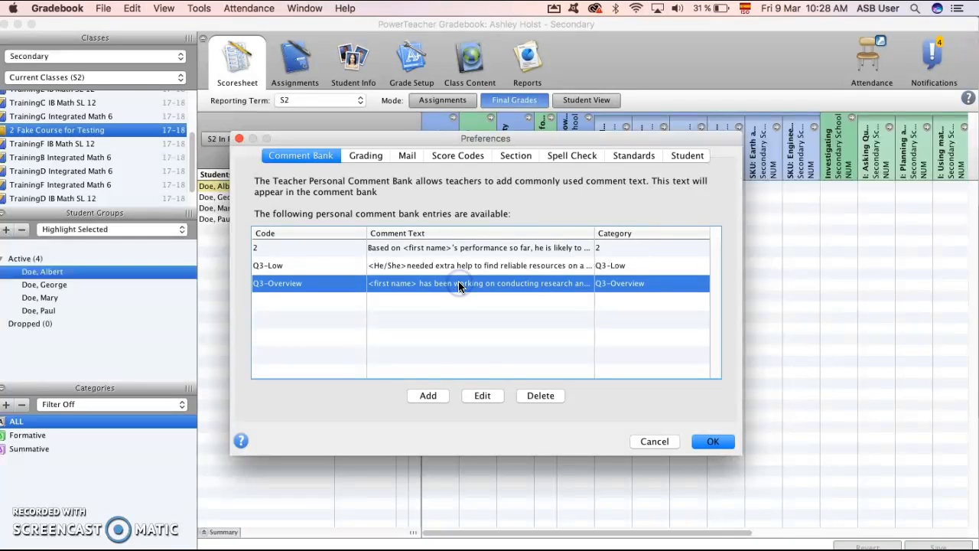
left_click(482, 395)
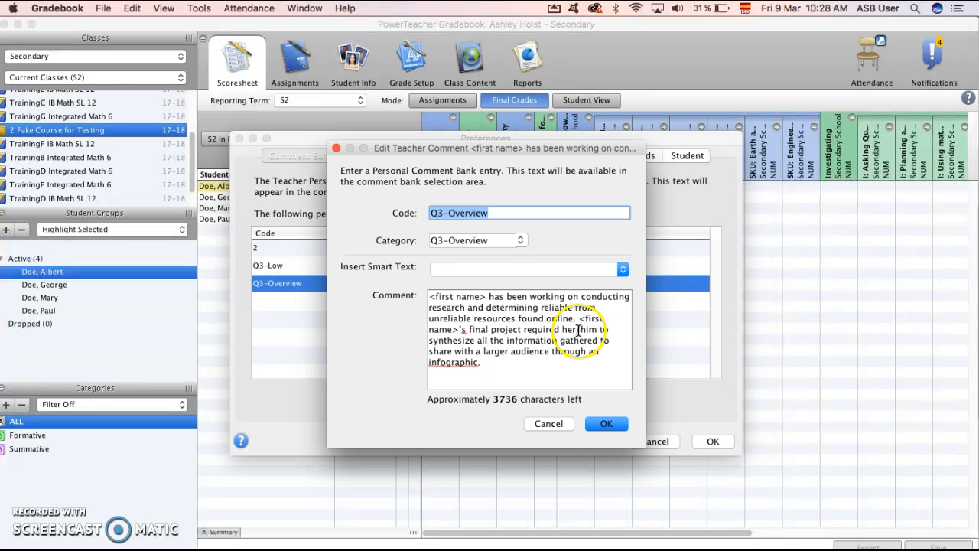
left_click_drag(598, 329, 564, 329)
key("BackSpace")
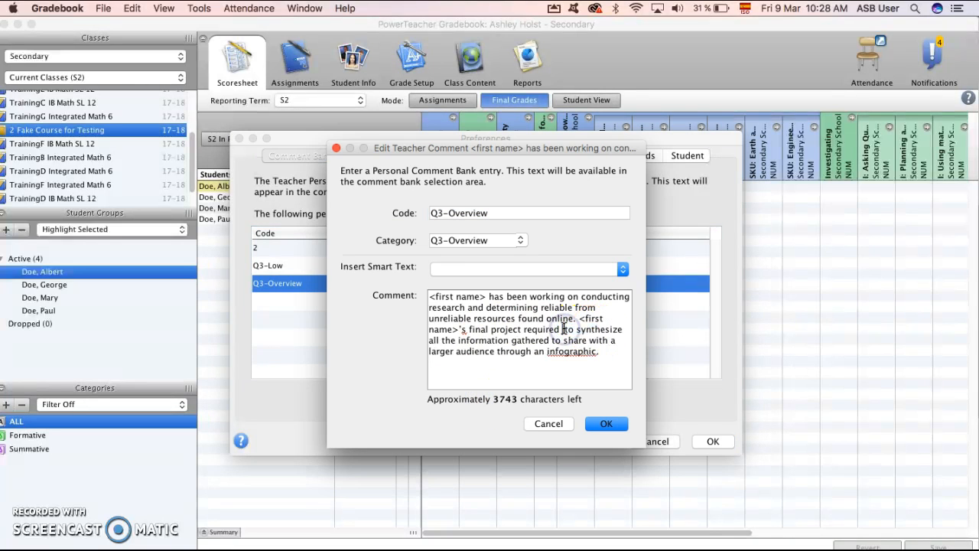
left_click(520, 268)
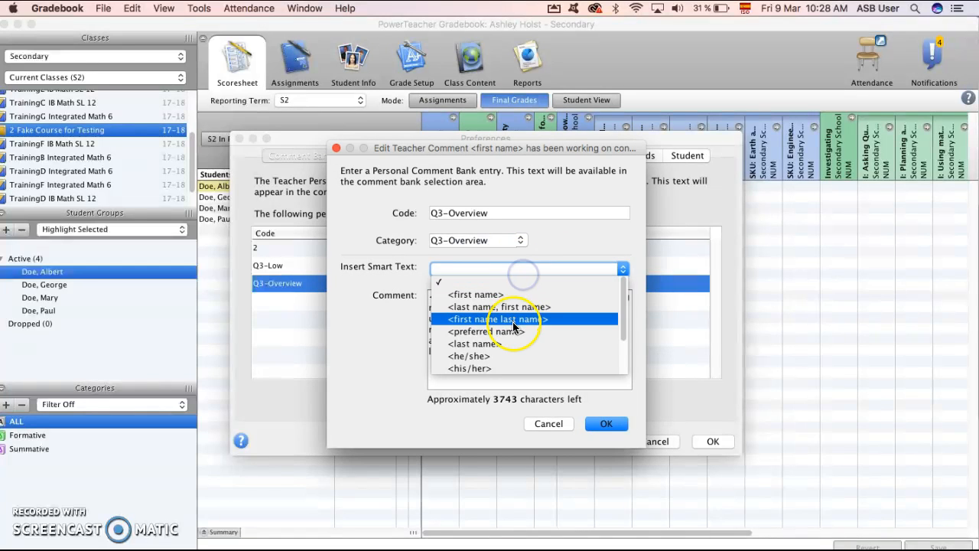
scroll(513, 321, "down", 2)
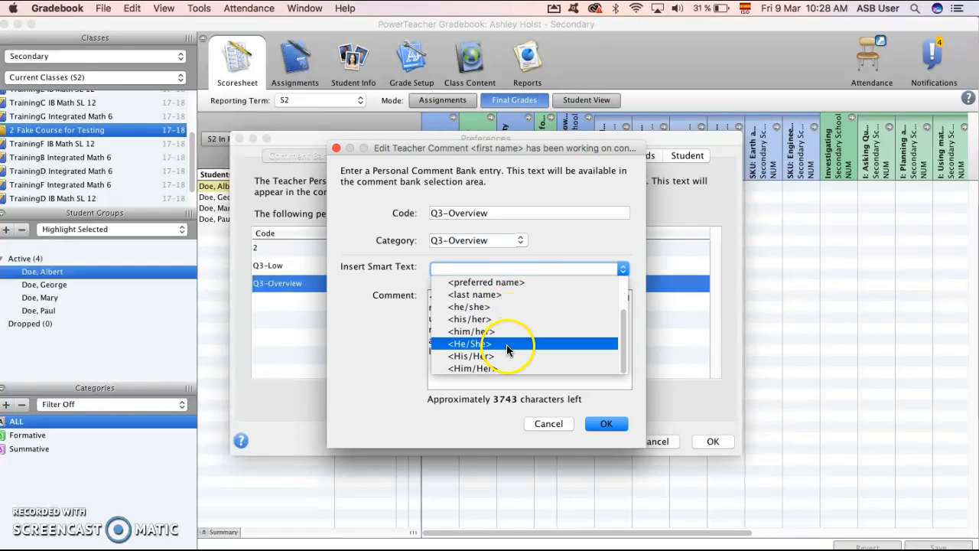
left_click(506, 344)
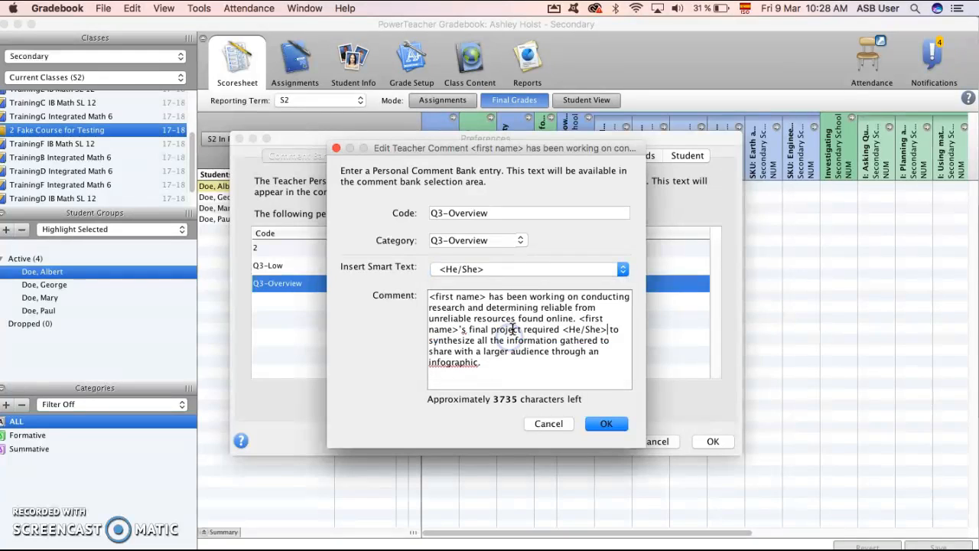
left_click_drag(605, 330, 566, 331)
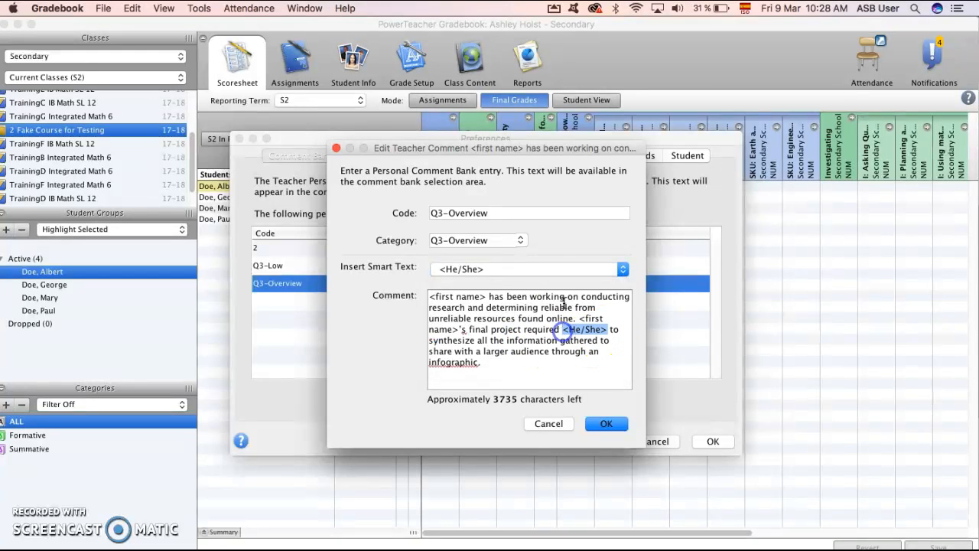
left_click(569, 269)
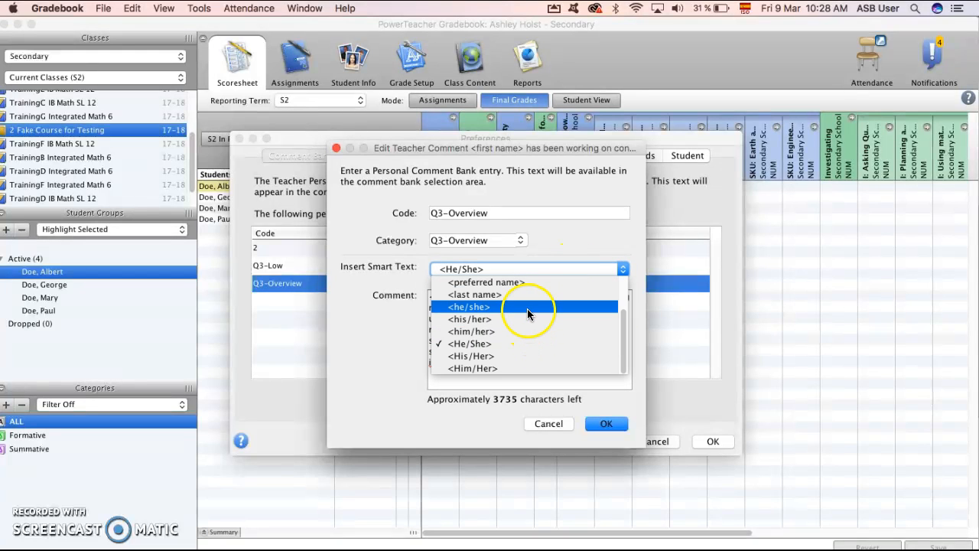
left_click(527, 330)
left_click(605, 423)
left_click(710, 443)
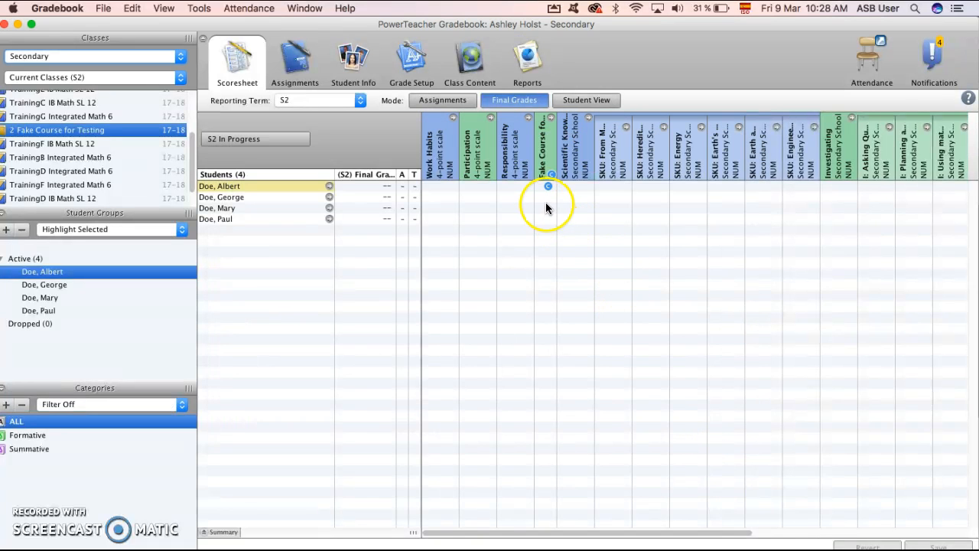
Open the second student's Fake Course for Testing comment and insert the Q3-Overview, Q3-Low and 2 entries.
double_click(547, 195)
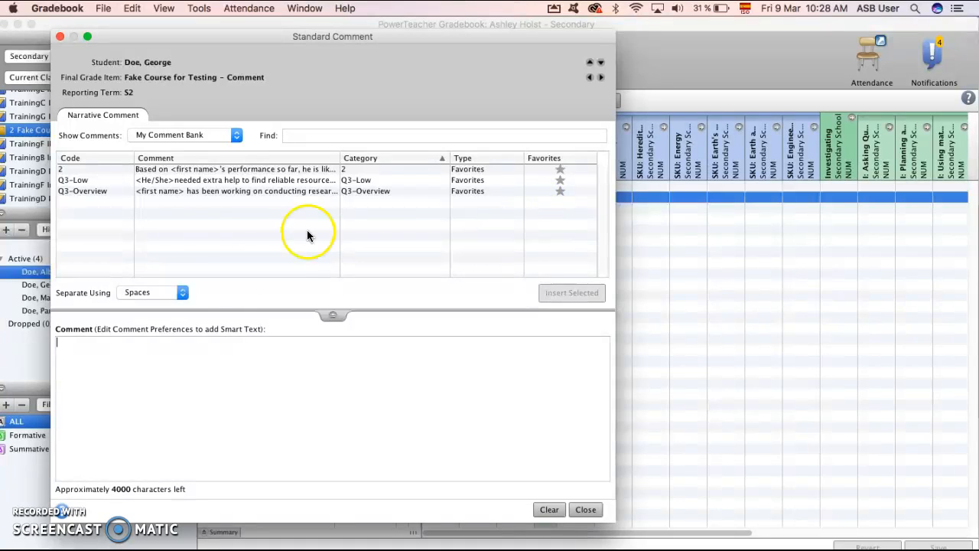
double_click(148, 193)
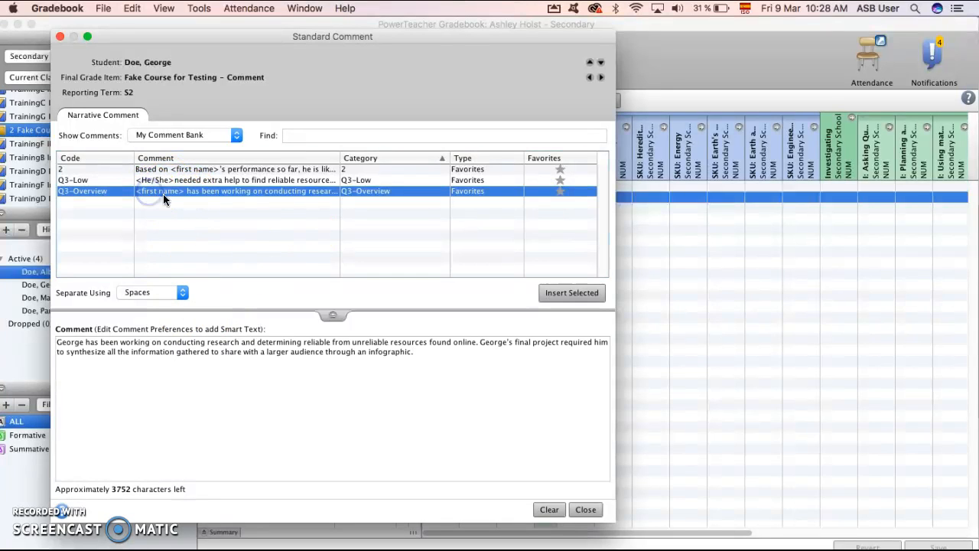
double_click(118, 183)
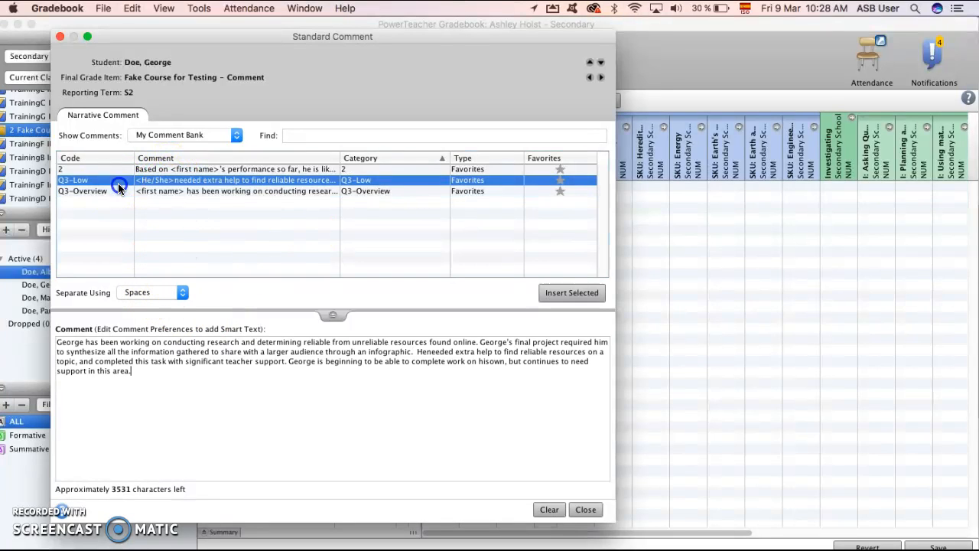
double_click(139, 173)
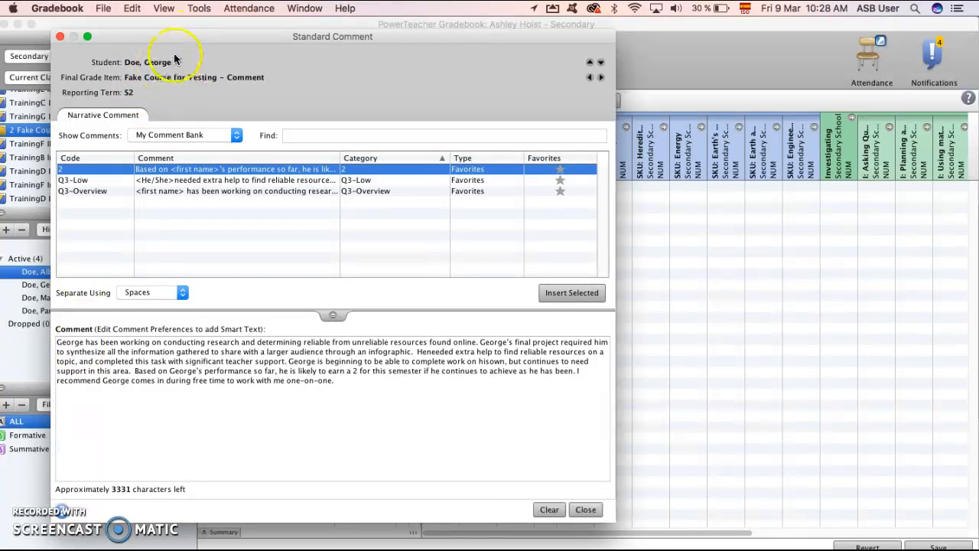
Go to the third student's comment, insert the Q3-Overview, Q3-Low and 2 entries, and close the comment window.
left_click(601, 64)
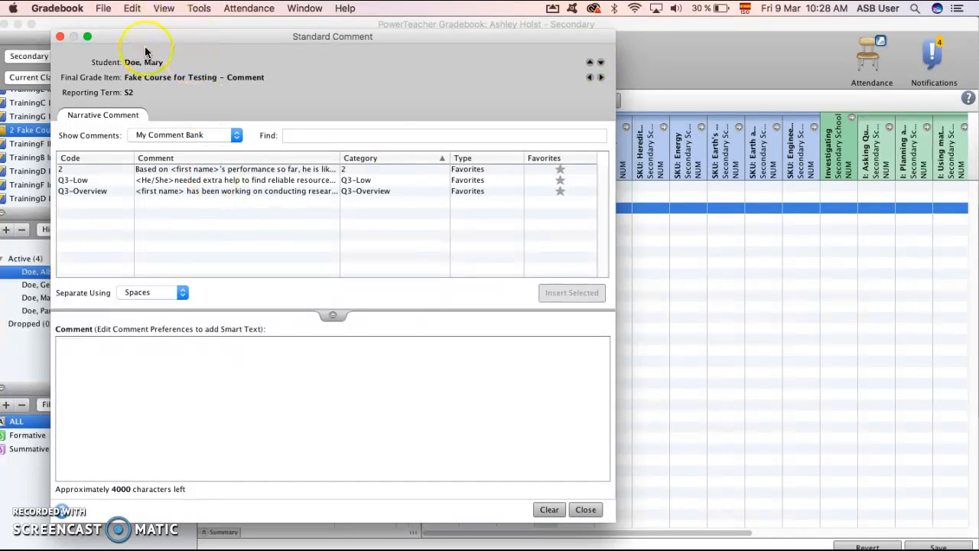
double_click(151, 191)
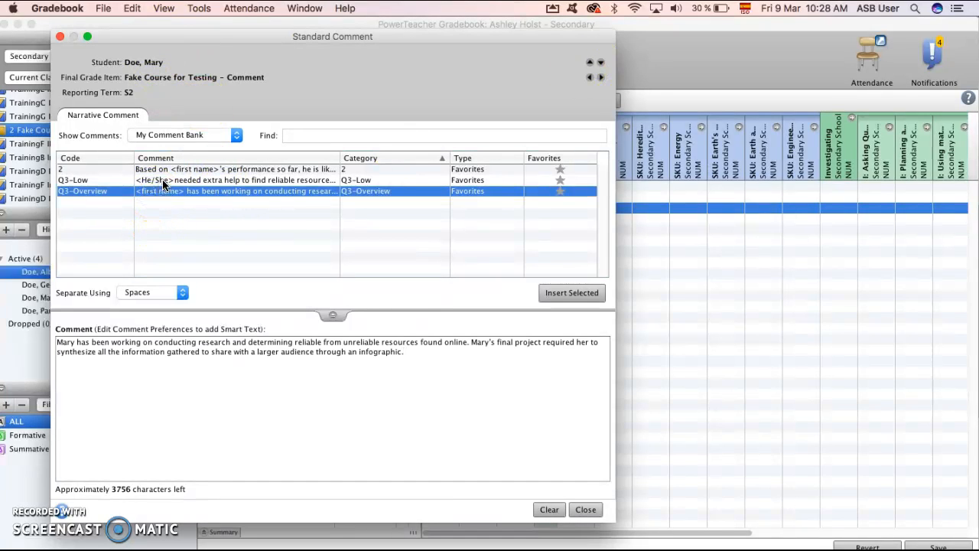
double_click(161, 181)
double_click(170, 170)
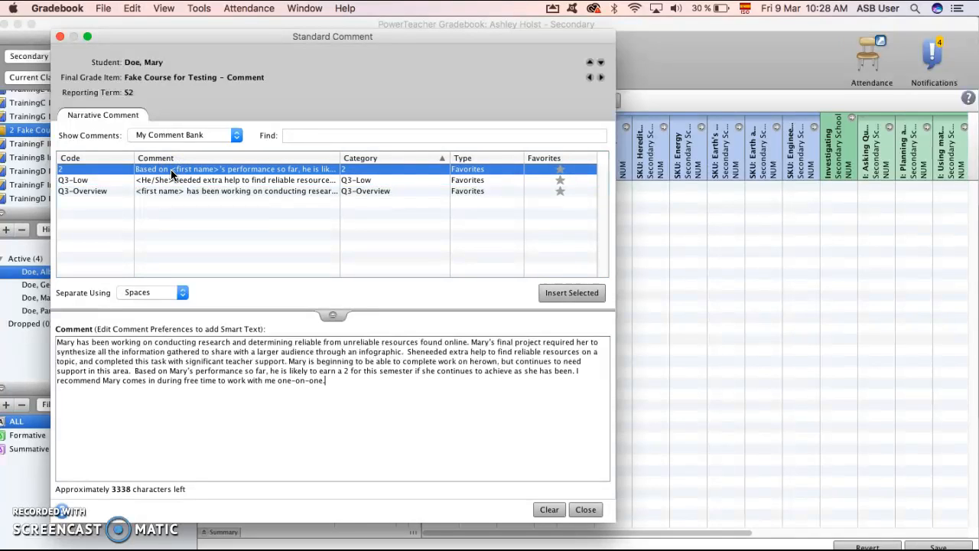
left_click(574, 510)
Switch to the Comments_2018_Q3 Google Doc in Chrome and review the drafted comments and the Smart Text table.
key("super+Tab")
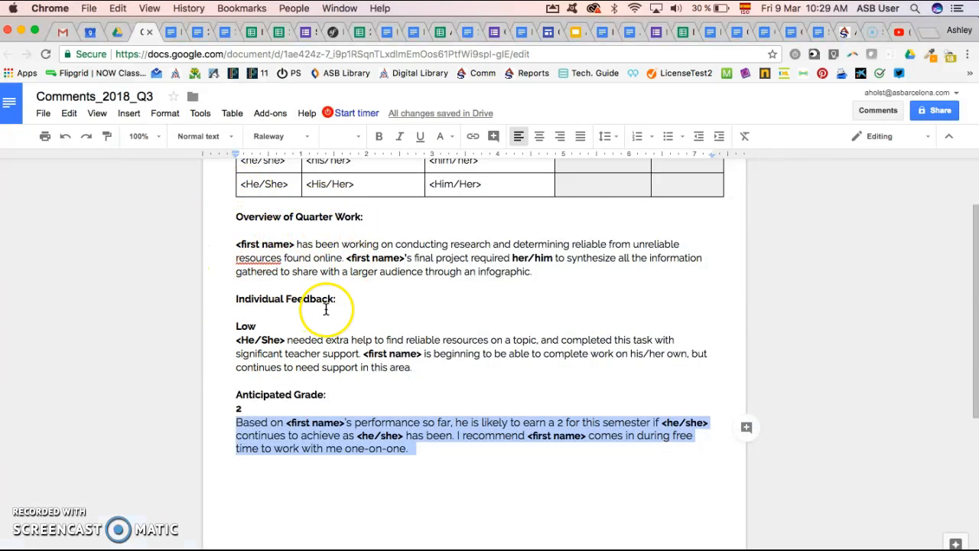
scroll(327, 309, "up", 1)
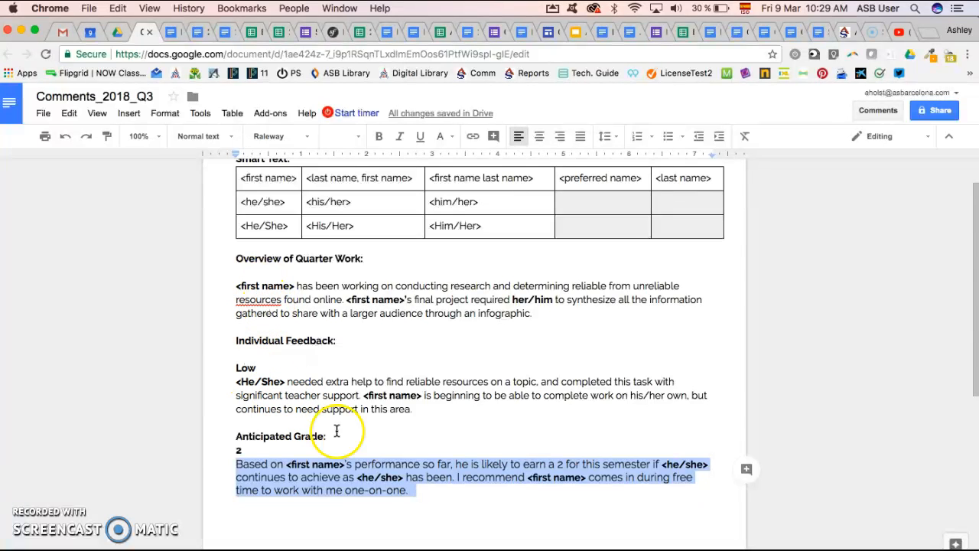
scroll(317, 475, "up", 1)
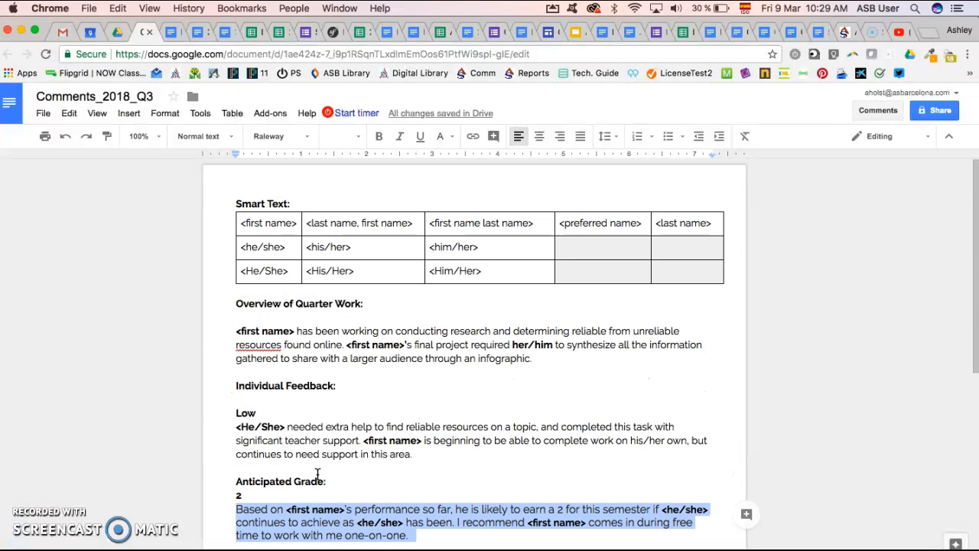